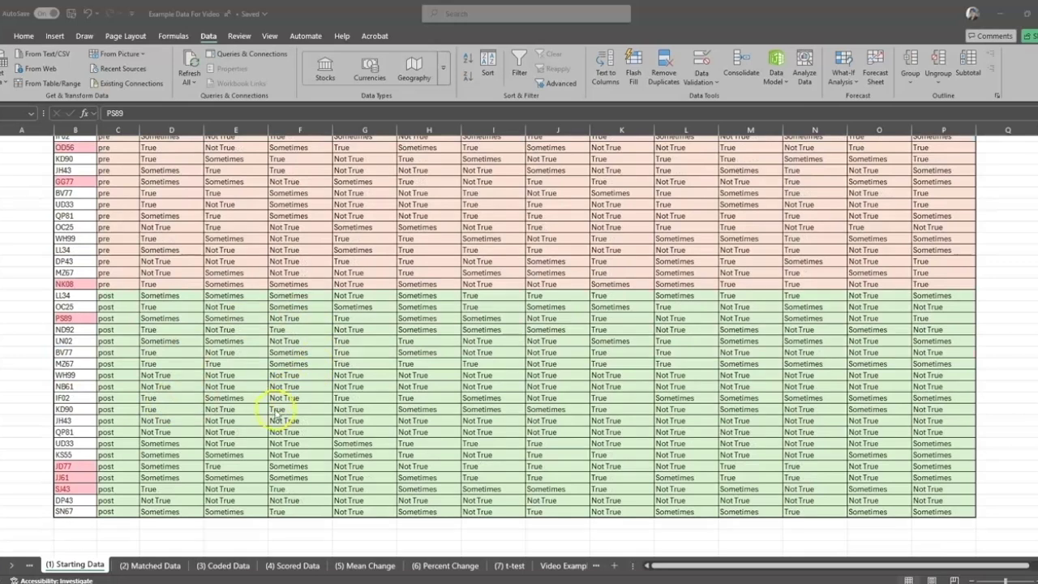
- Review the highlighted unmatched participant IDs in the Starting Data sheet and the pre and post item columns in the Matched Data sheet
left_click(69, 284)
scroll(75, 272, "up", 1)
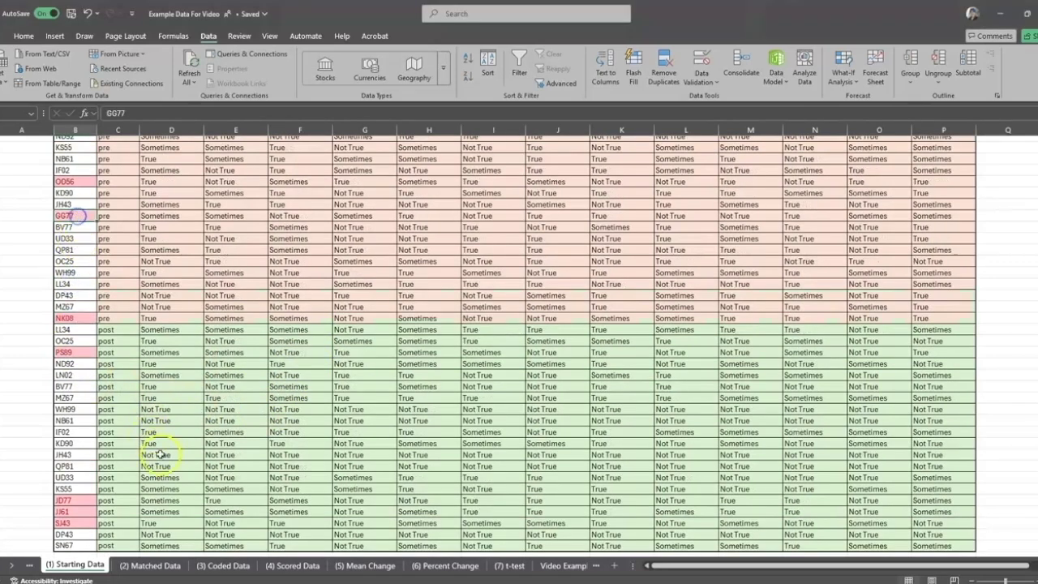
left_click(153, 566)
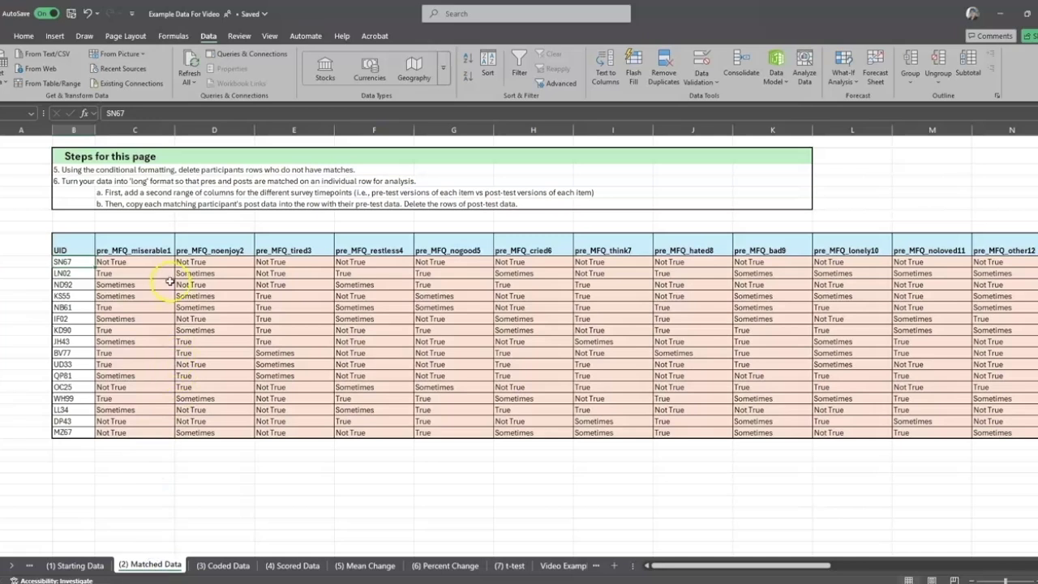
scroll(176, 328, "right", 5)
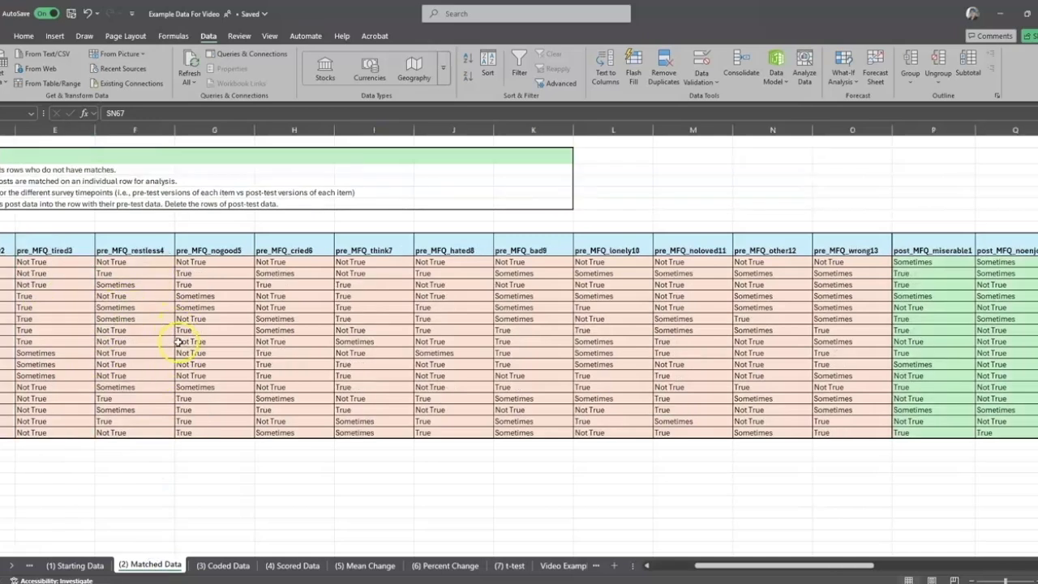
scroll(393, 410, "right", 2)
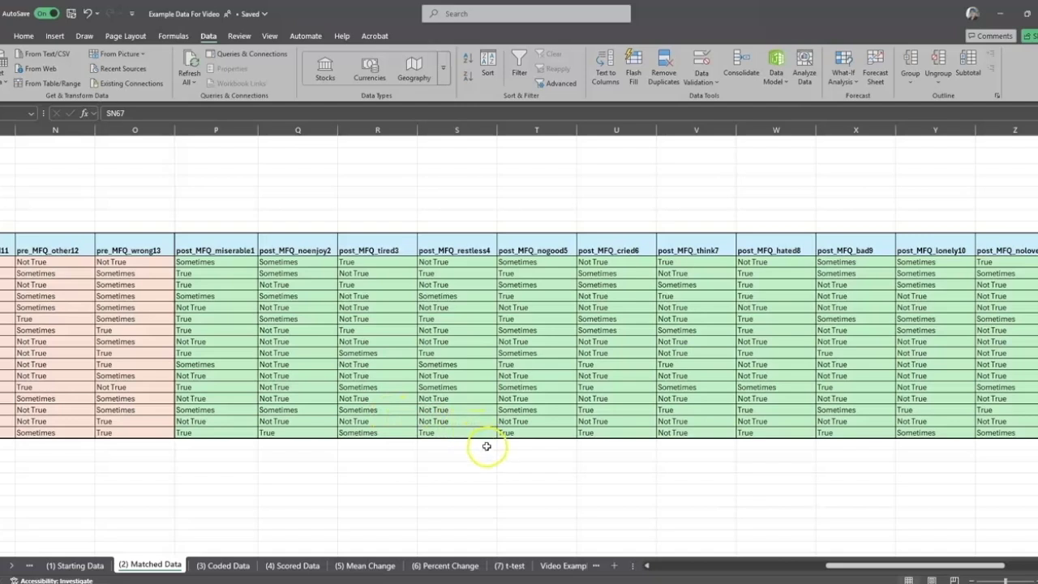
scroll(488, 446, "right", 2)
scroll(487, 446, "left", 8)
scroll(485, 447, "left", 3)
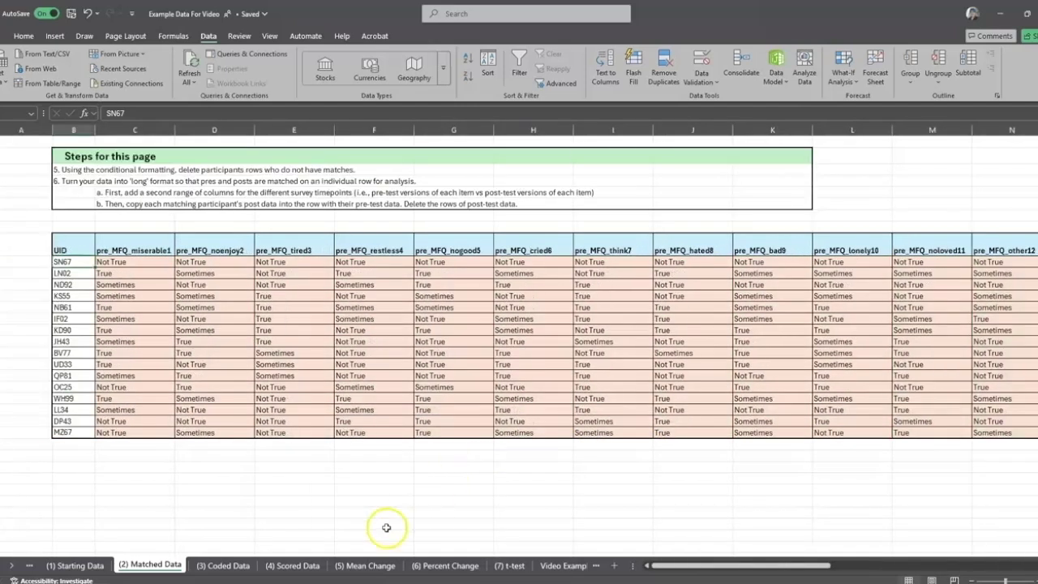
- Review the numerically coded pre and post MFQ responses in the Coded Data sheet
left_click(220, 565)
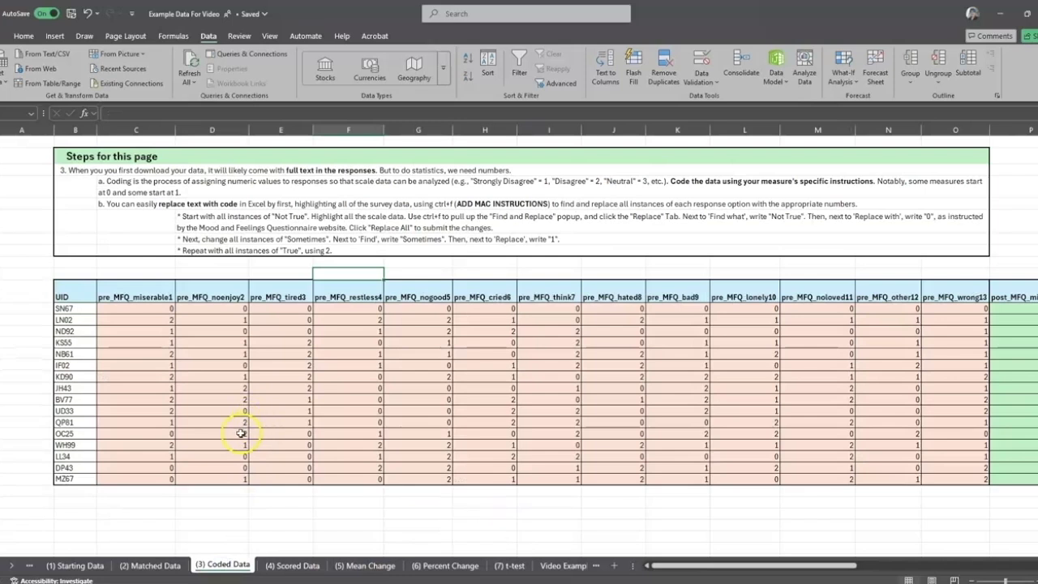
scroll(218, 466, "right", 8)
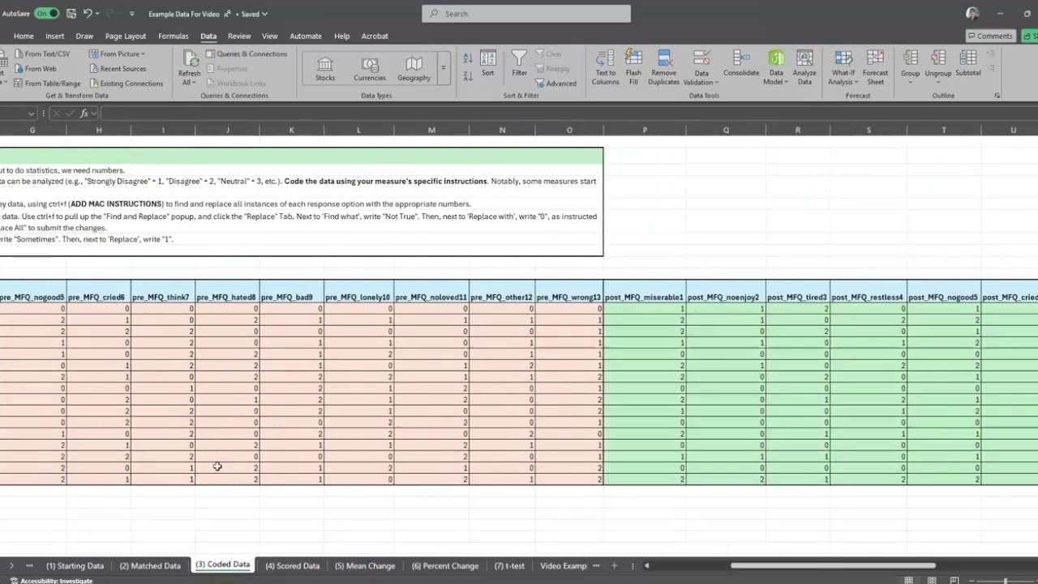
scroll(218, 466, "left", 8)
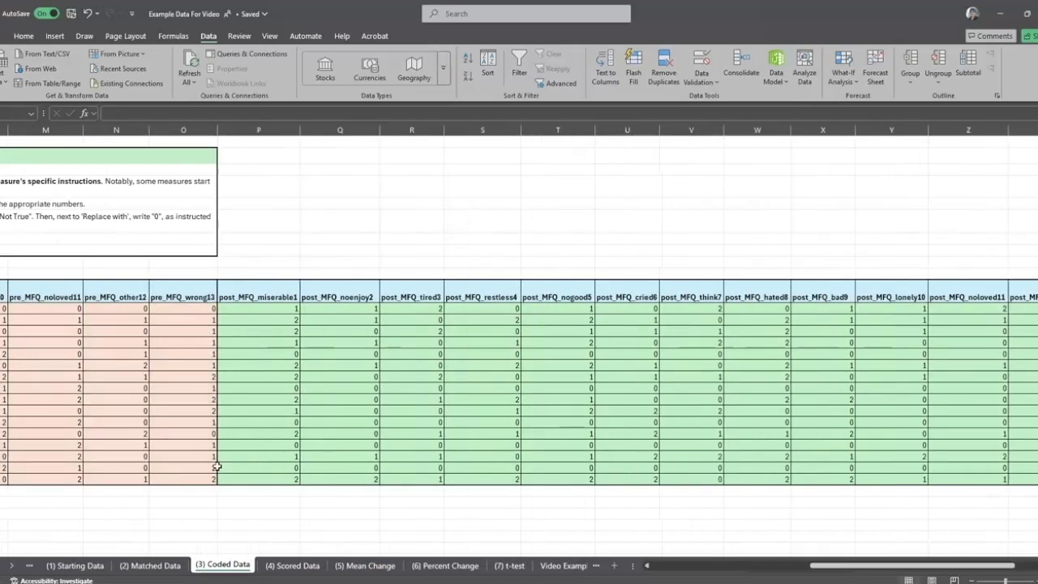
scroll(217, 466, "left", 6)
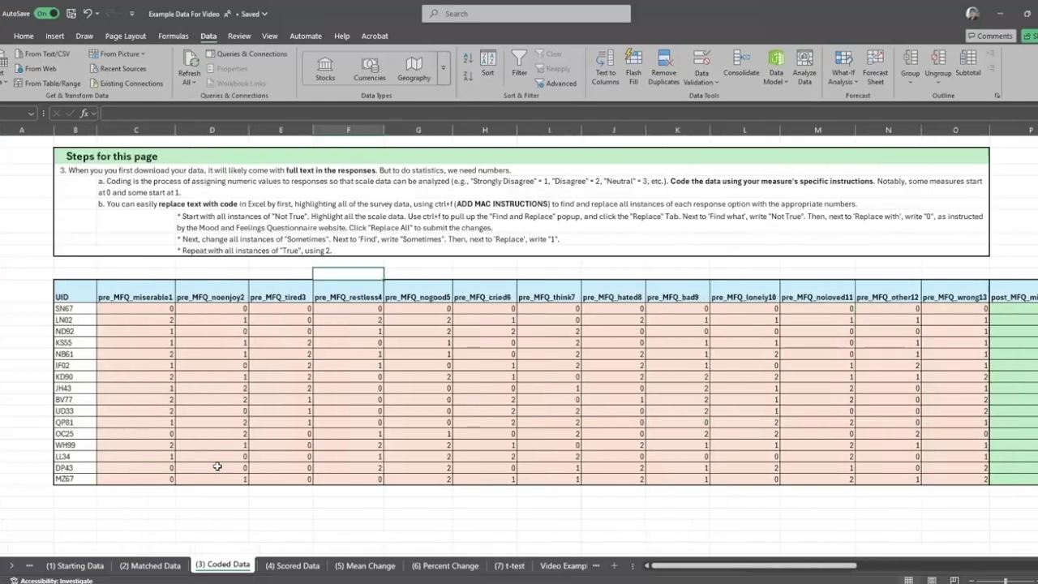
- Examine the SUM_Pre_MFQ and SUM_Post_MFQ total score columns in the Scored Data sheet
left_click(293, 565)
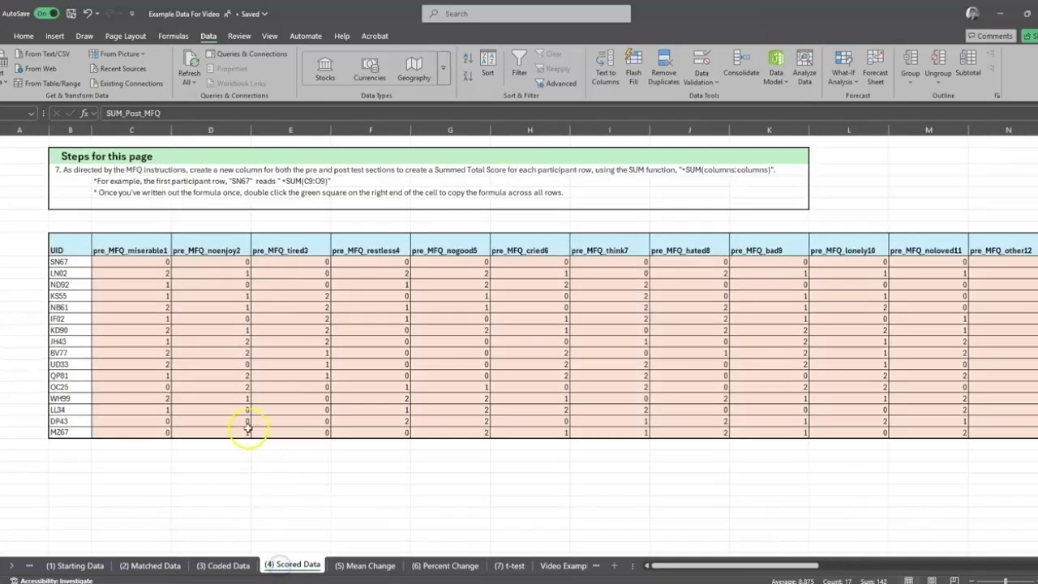
scroll(258, 371, "right", 8)
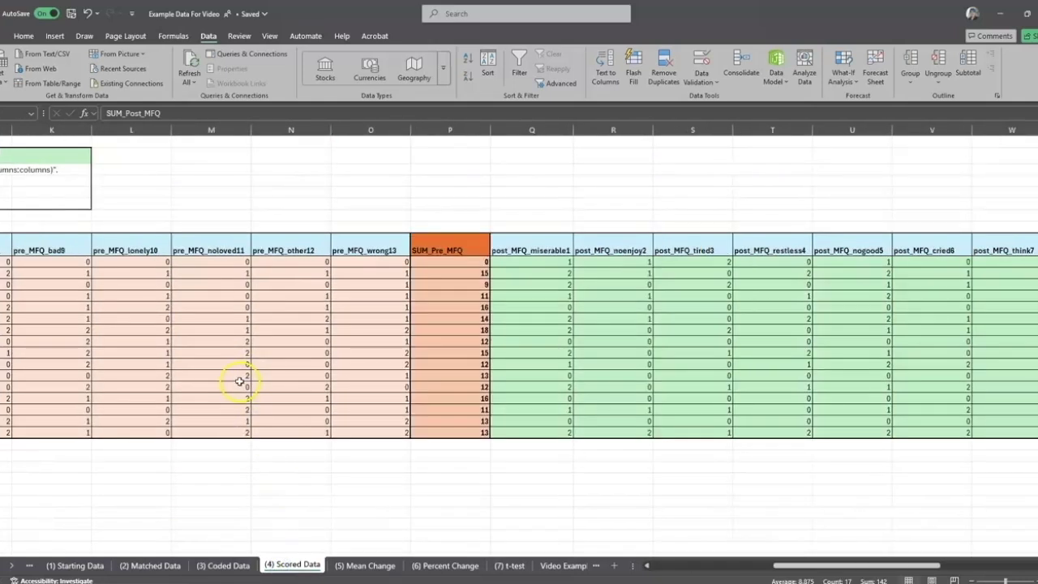
scroll(240, 380, "right", 3)
left_click_drag(212, 250, 210, 433)
scroll(344, 405, "right", 3)
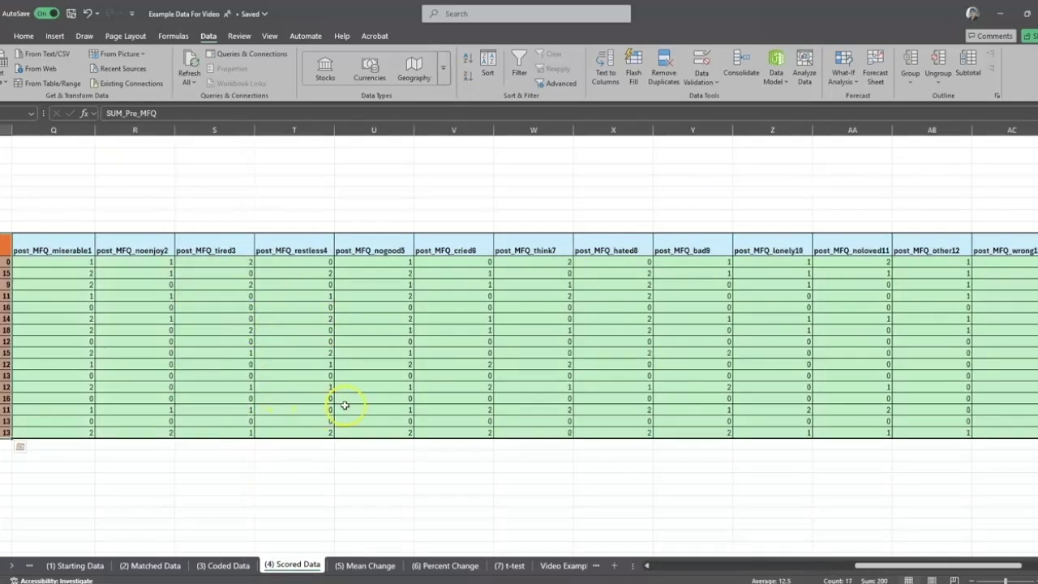
scroll(345, 405, "right", 6)
left_click_drag(585, 251, 595, 432)
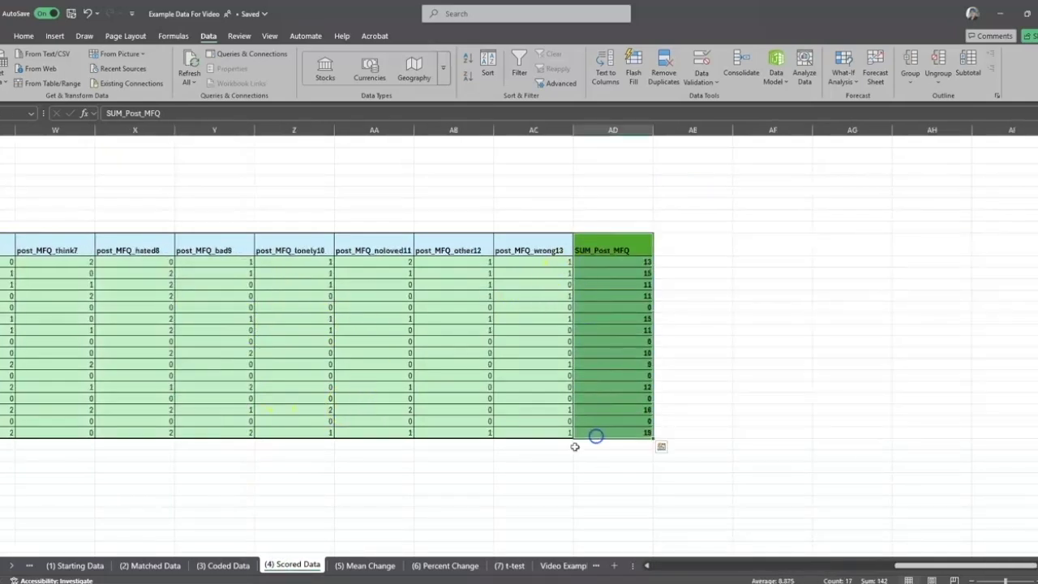
- Review the mean formulas in the Mean Change sheet, then the Percent Change results and the t-test sheet's instructions and output
left_click(351, 567)
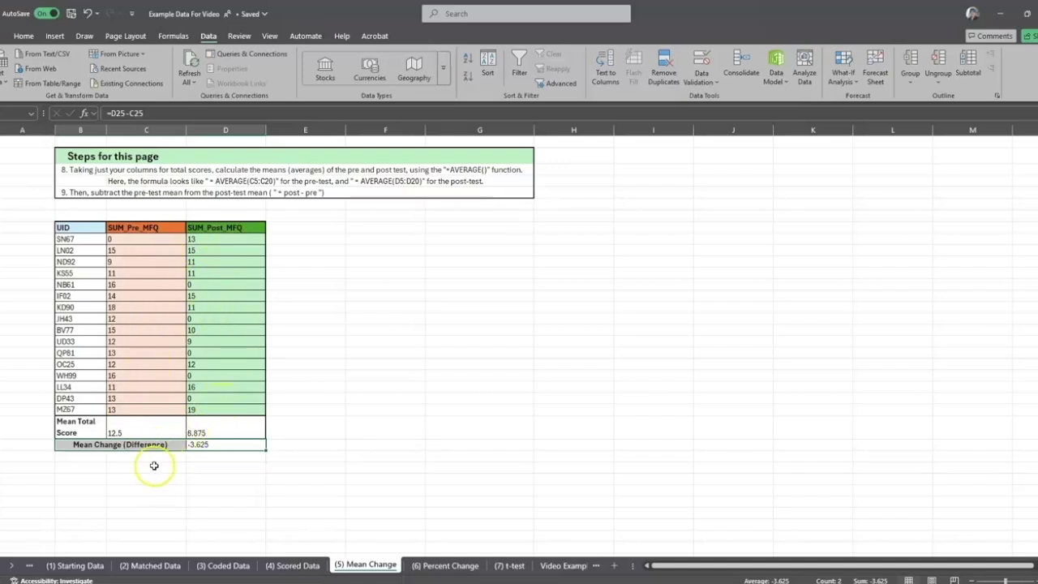
left_click(120, 429)
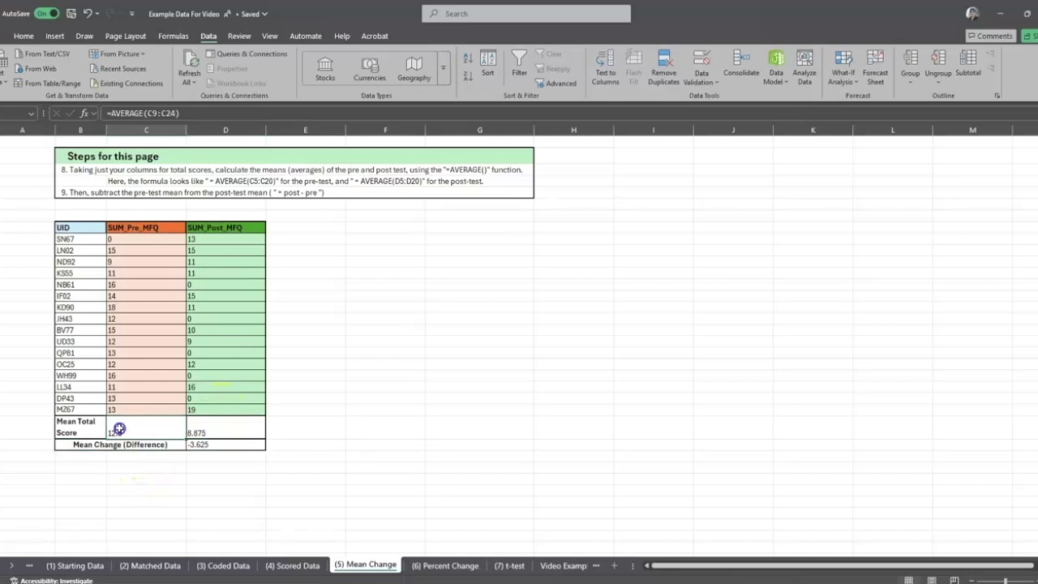
left_click(208, 442)
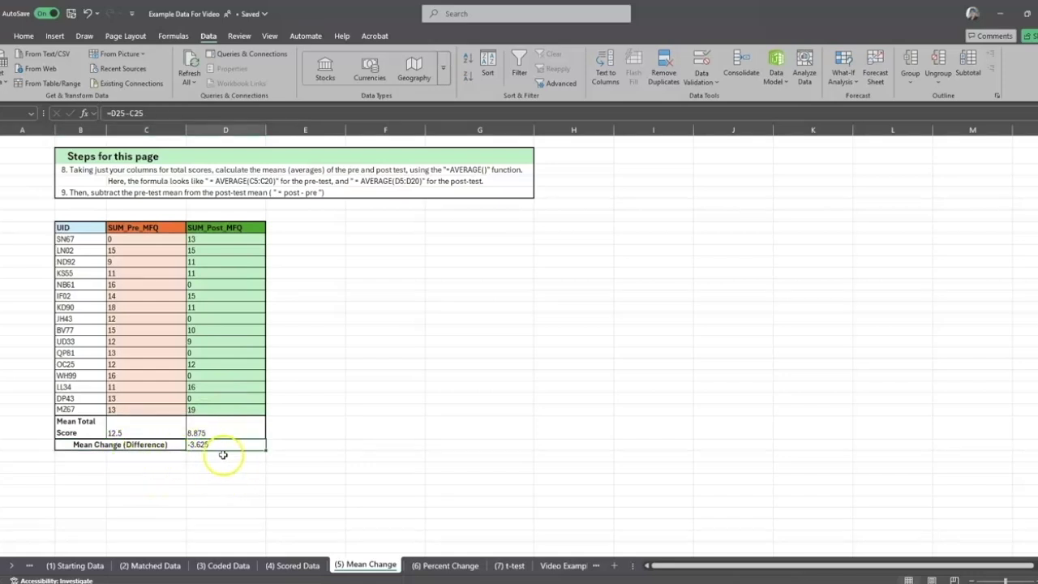
left_click(445, 568)
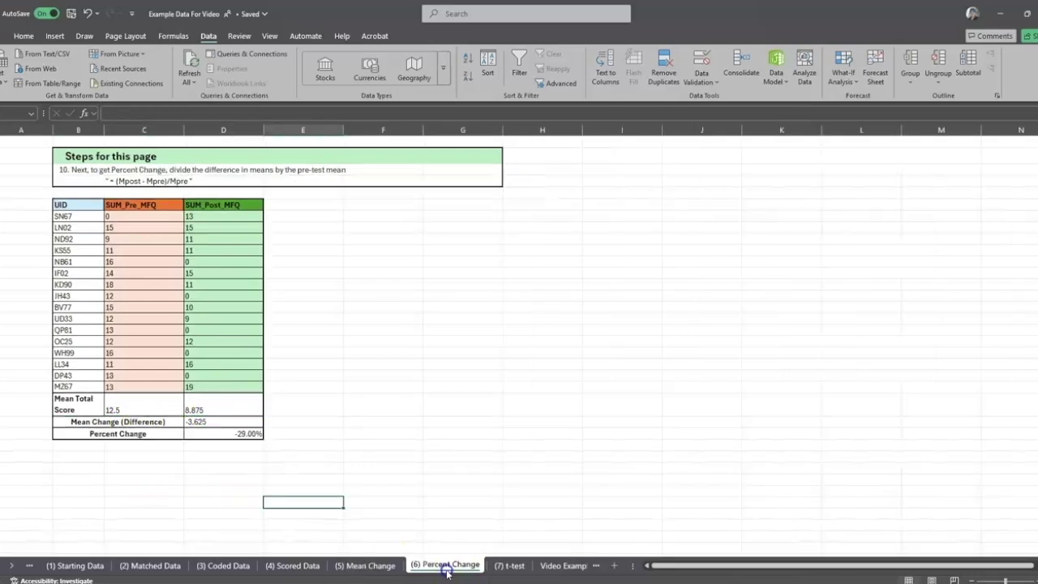
left_click(508, 565)
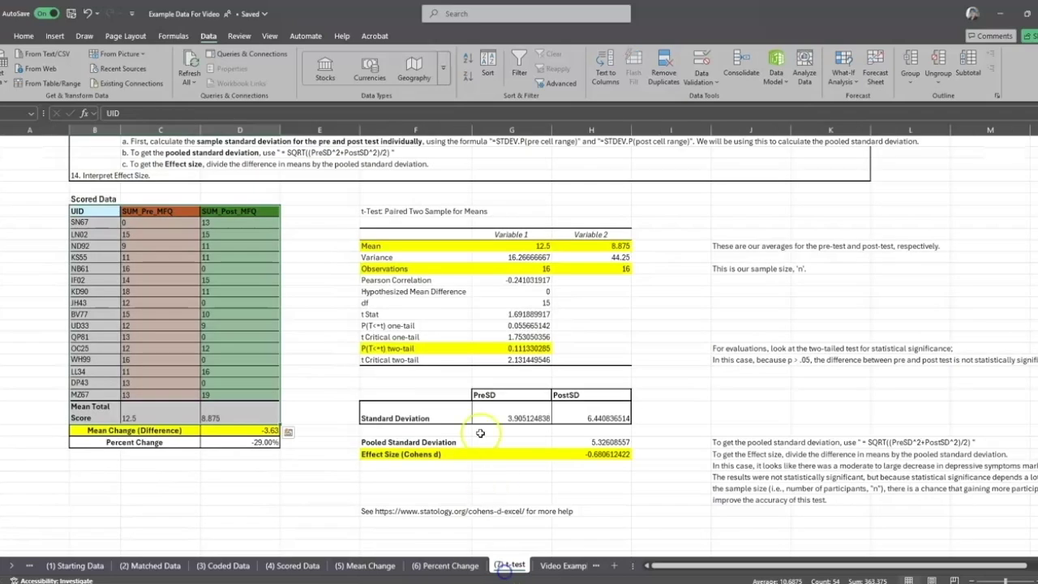
scroll(315, 320, "up", 7)
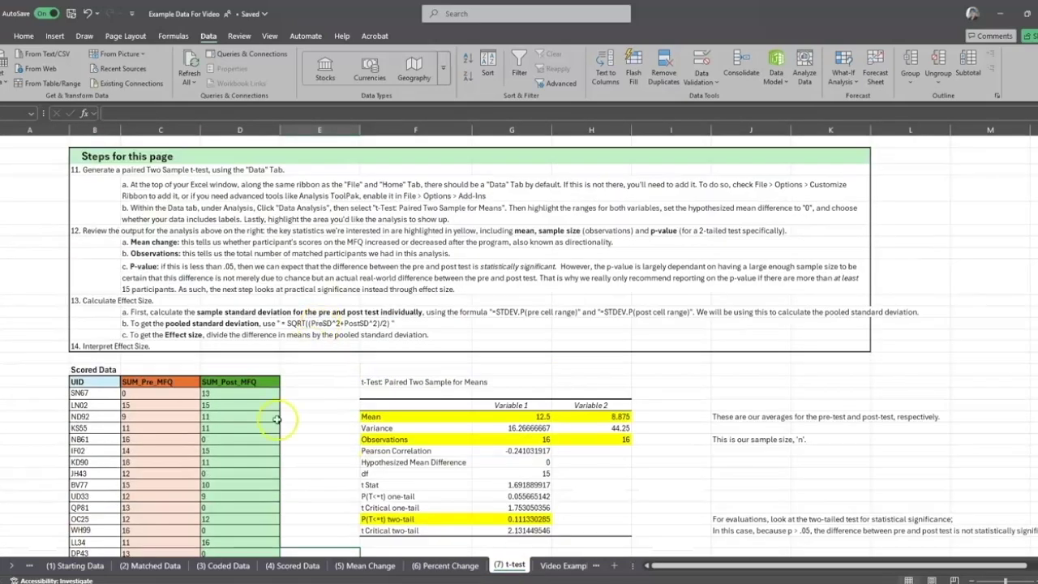
- Open the Video Example sheet and check in the ribbon customization options that the Data tab is enabled
left_click(1, 542)
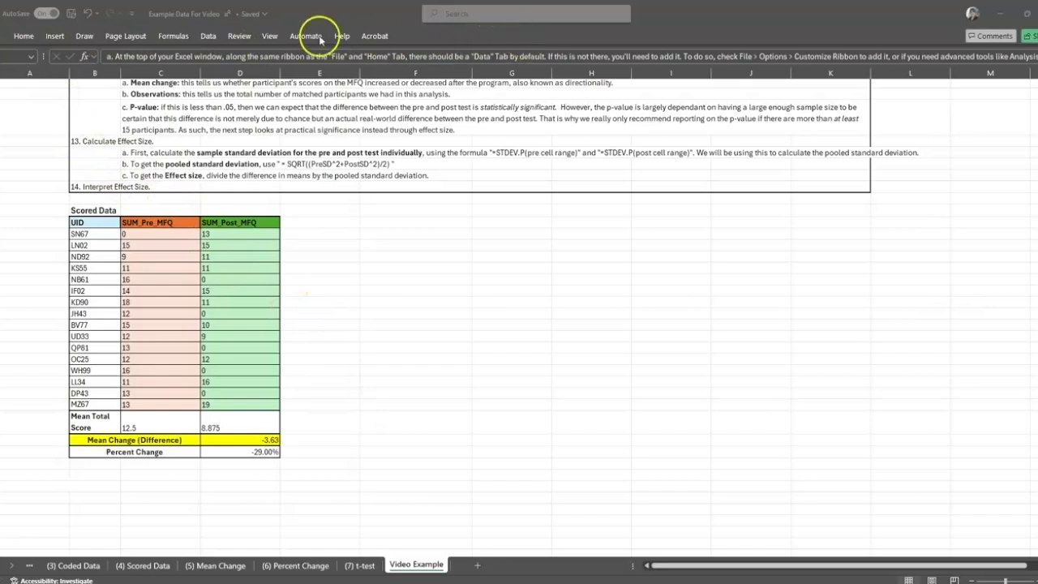
left_click(209, 36)
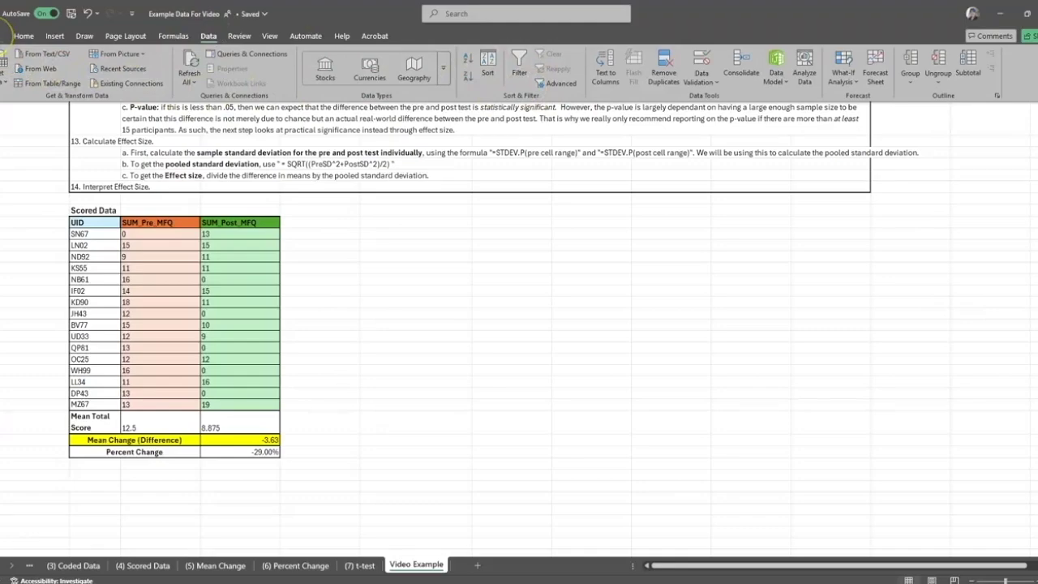
left_click(6, 36)
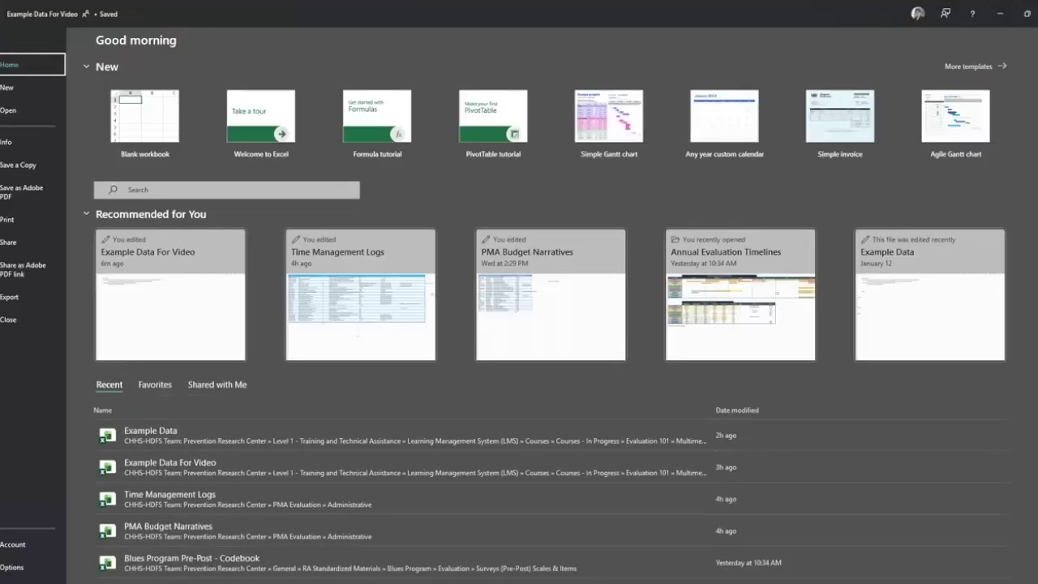
left_click(11, 567)
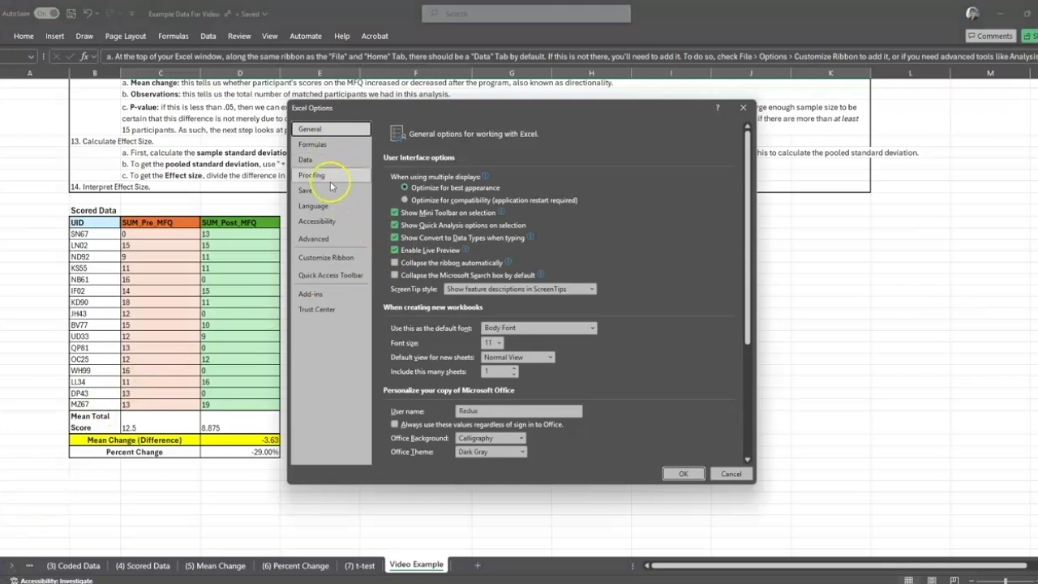
left_click(313, 264)
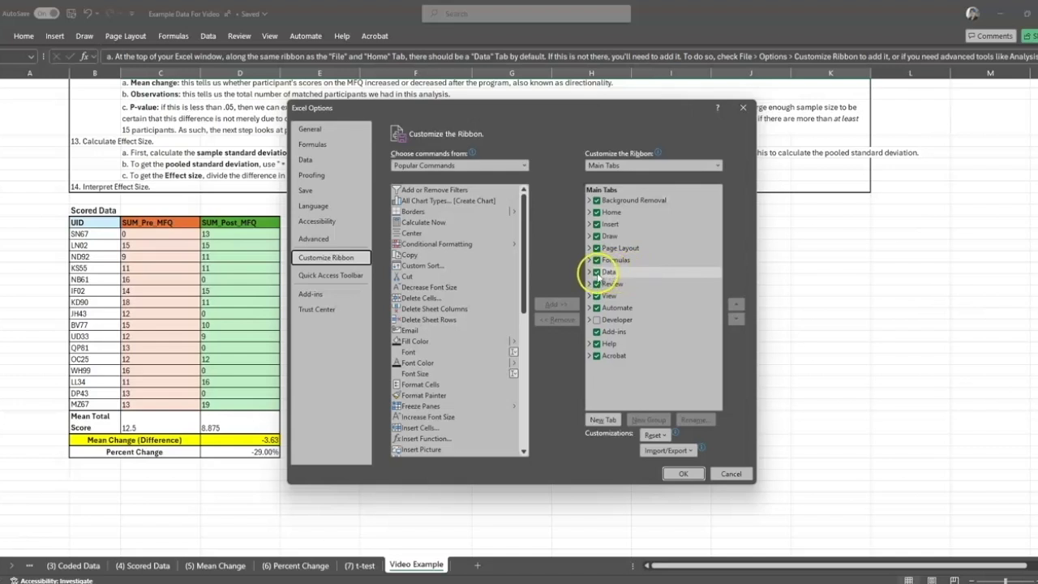
left_click(678, 475)
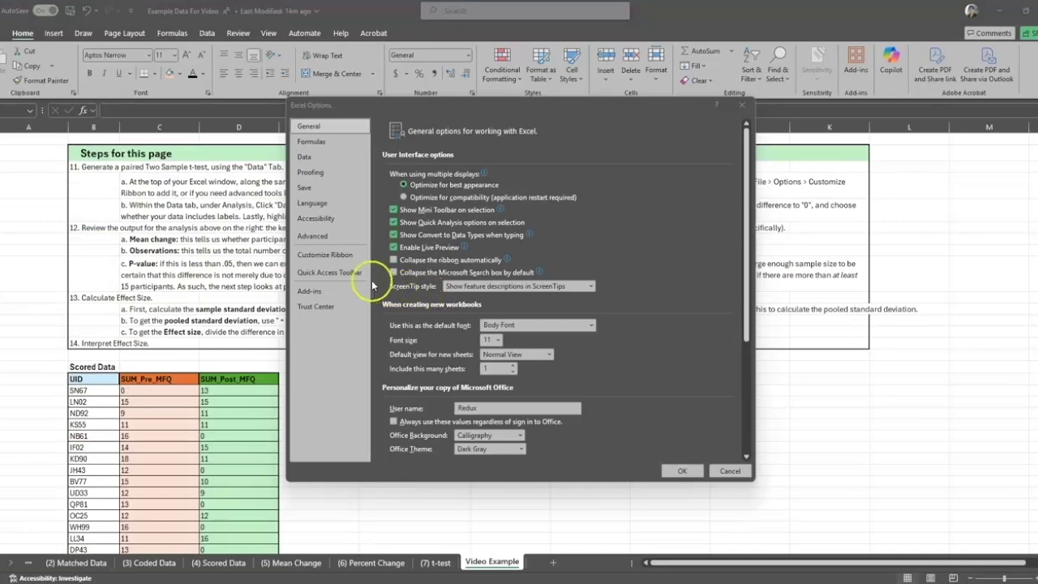
- Enable the Analysis ToolPak add-in from the Excel Add-ins options
left_click(314, 292)
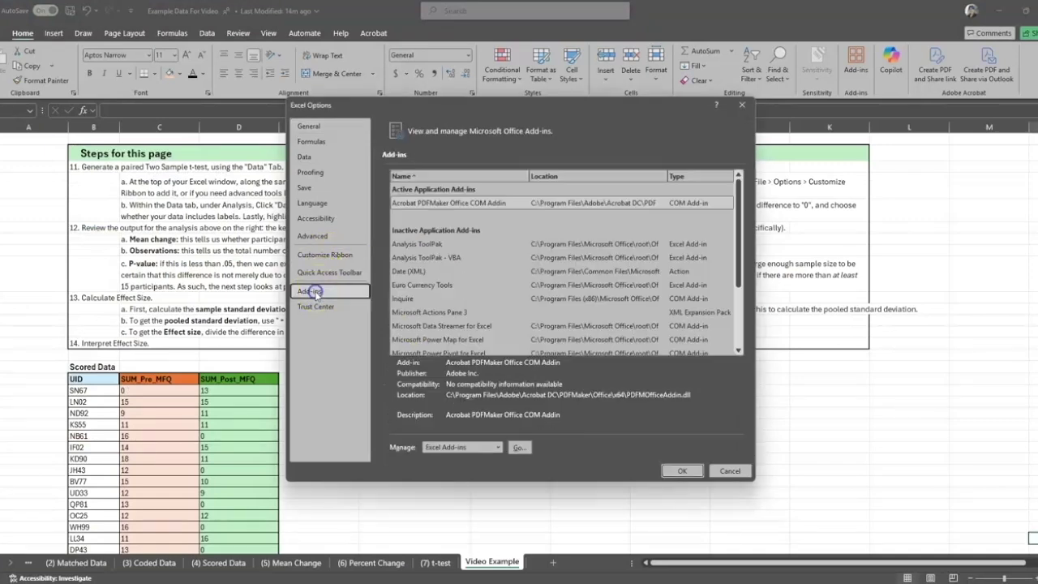
left_click(445, 246)
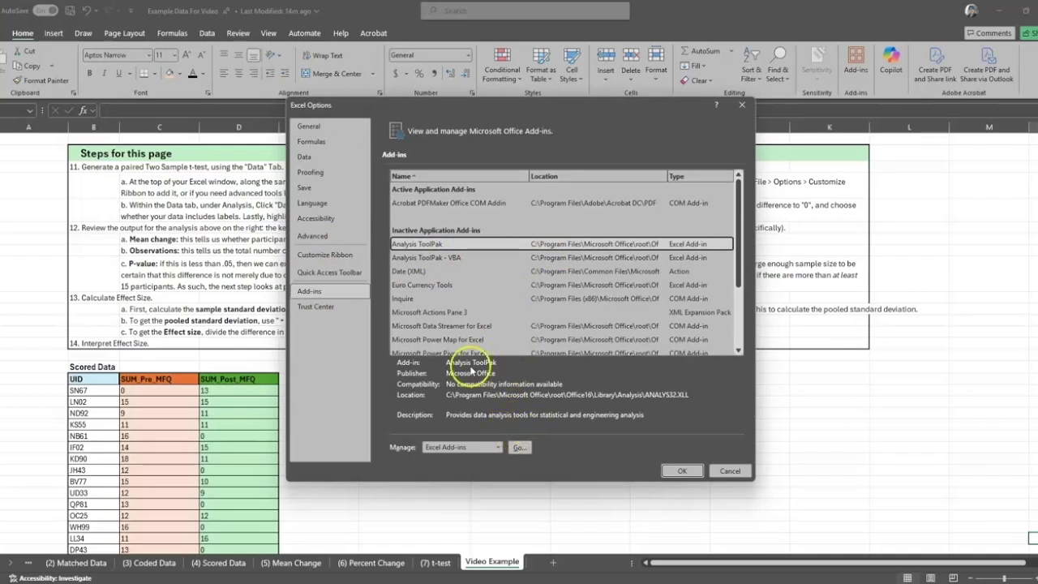
left_click(519, 447)
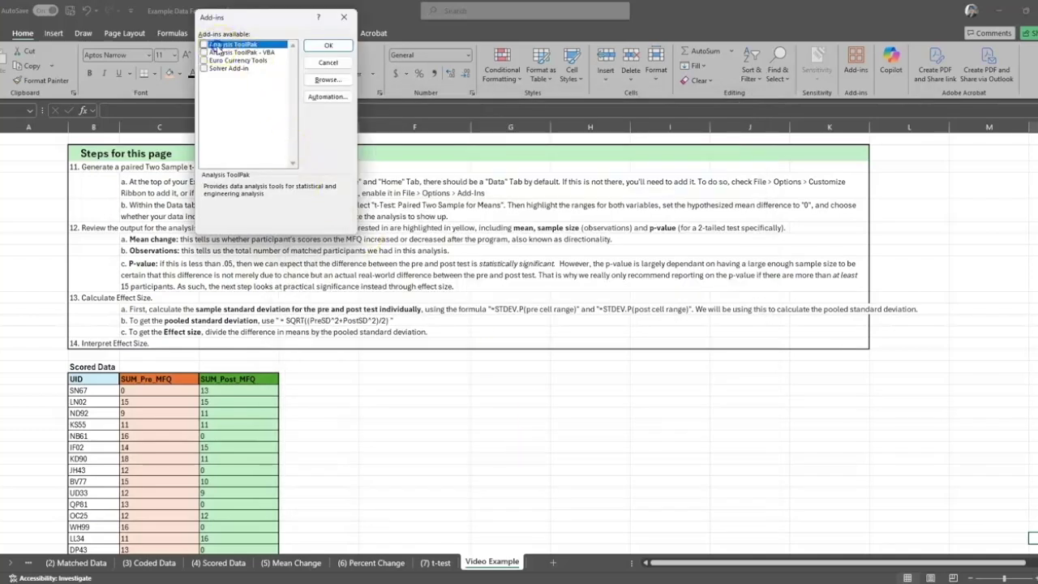
left_click(203, 45)
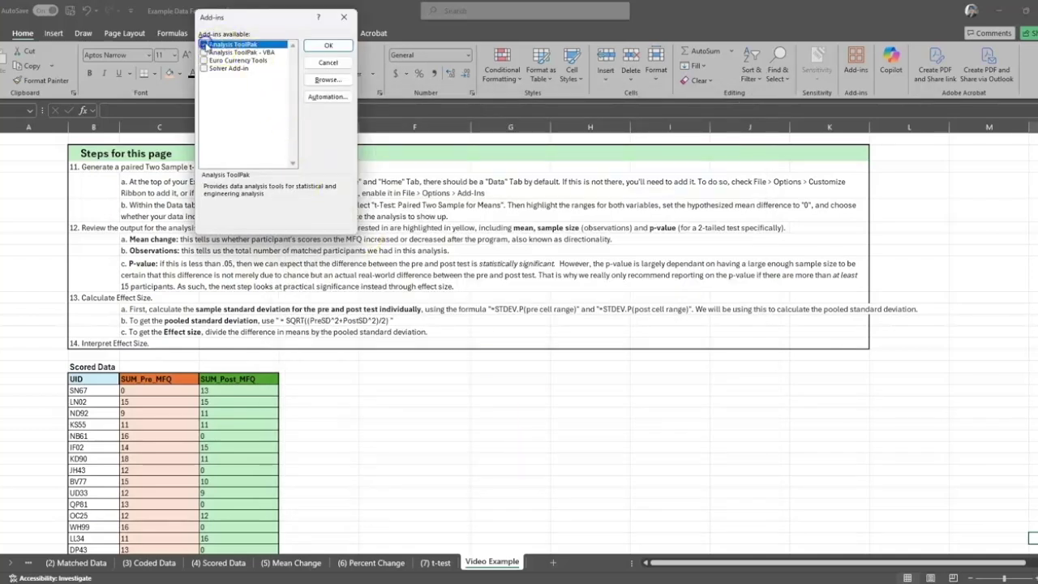
left_click(325, 47)
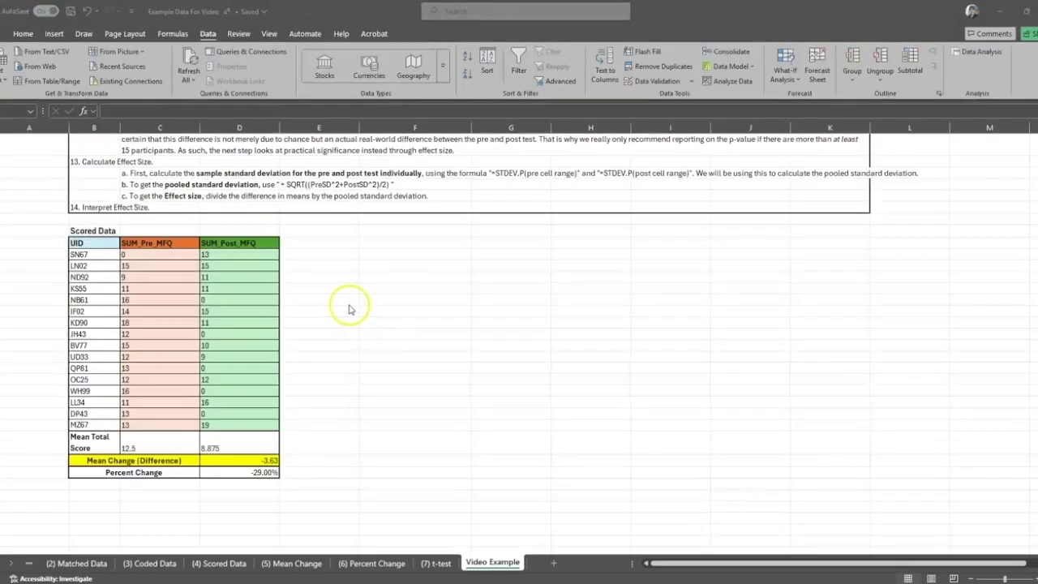
- Start the t-Test: Paired Two Sample for Means tool from the Data Analysis tools
scroll(344, 301, "up", 3)
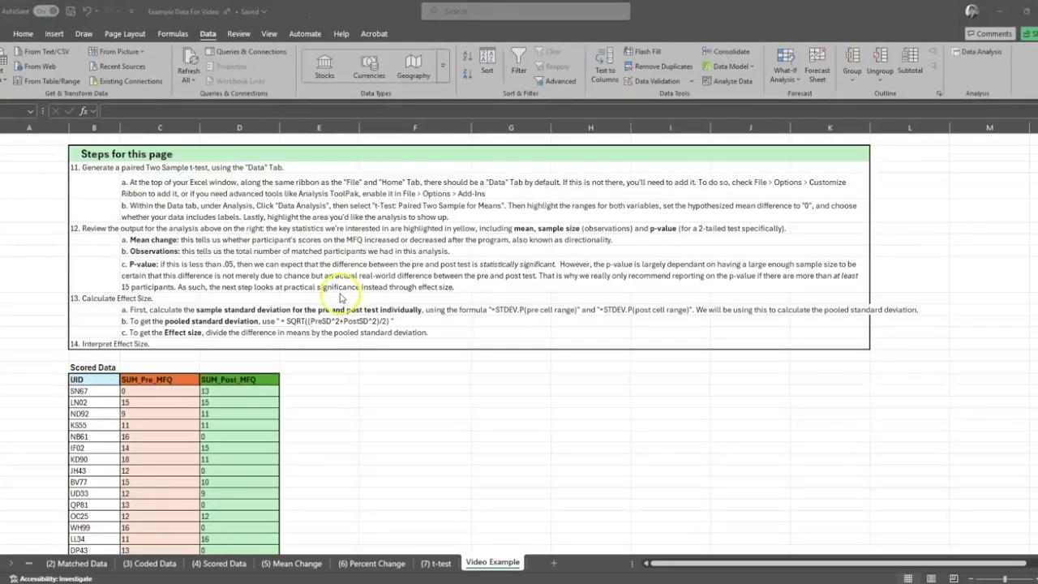
left_click(209, 34)
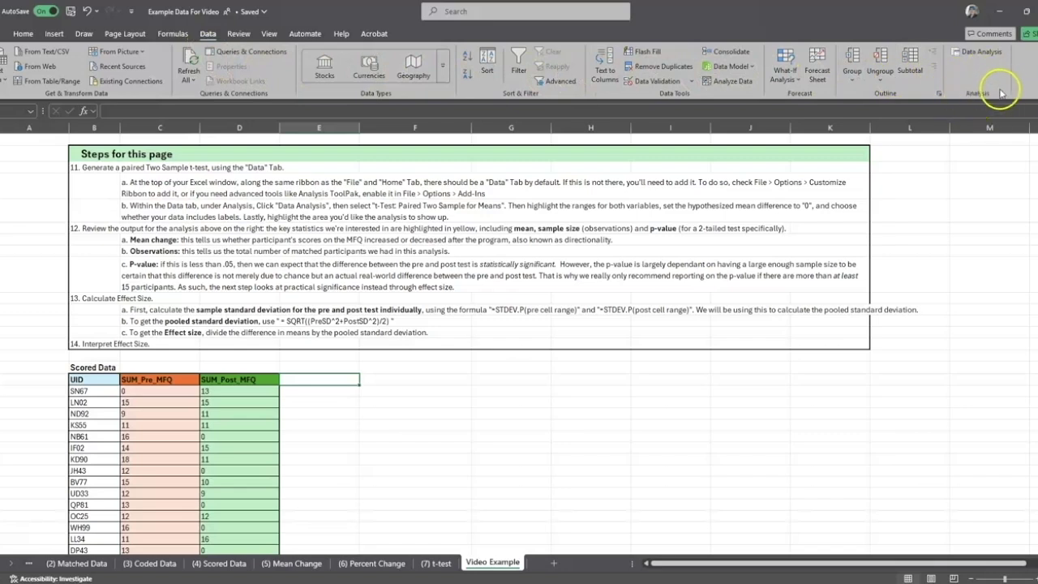
left_click(977, 52)
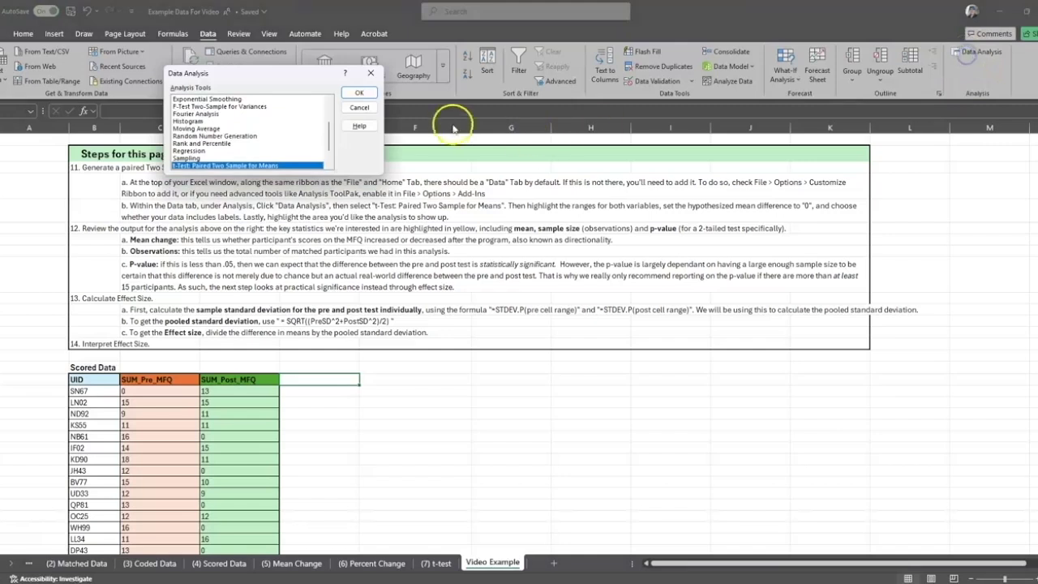
scroll(213, 106, "up", 3)
scroll(213, 114, "down", 3)
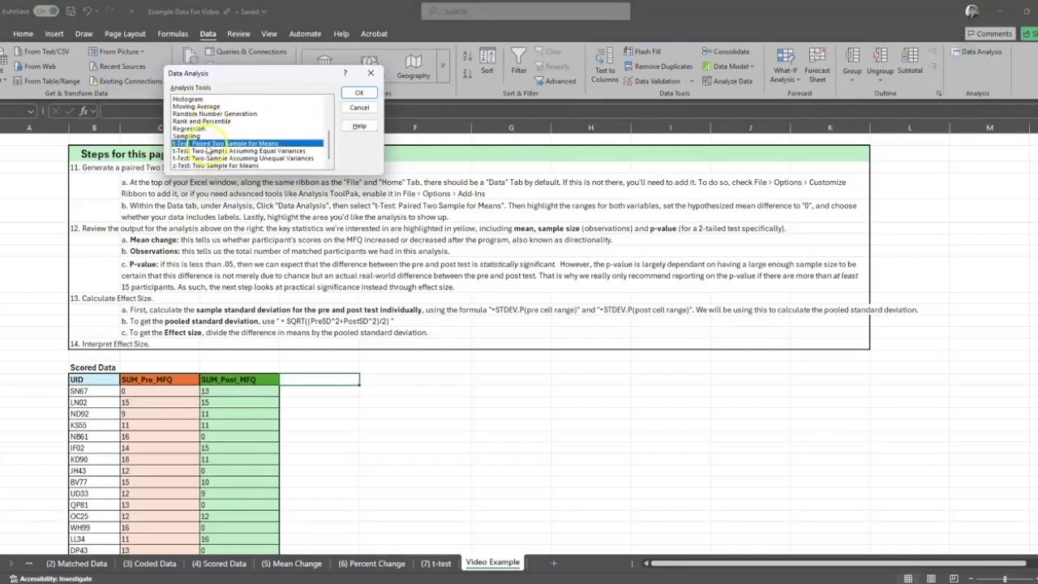
left_click(359, 92)
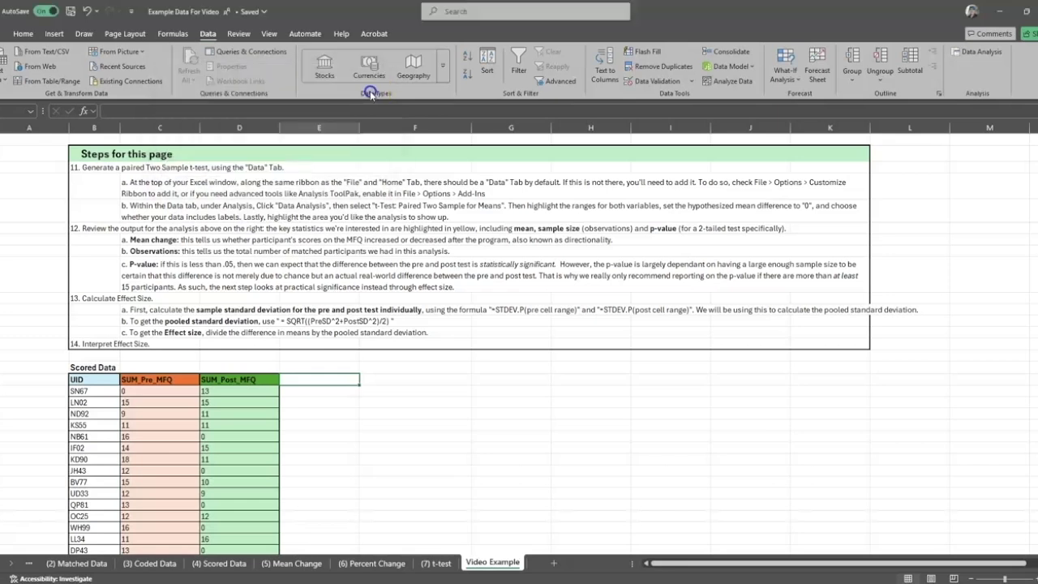
- Set the t-test's Variable 1 range to the pre-test scores $C$18:$C$33 and Variable 2 range to the post-test scores $D$18:$D$33
left_click(301, 74)
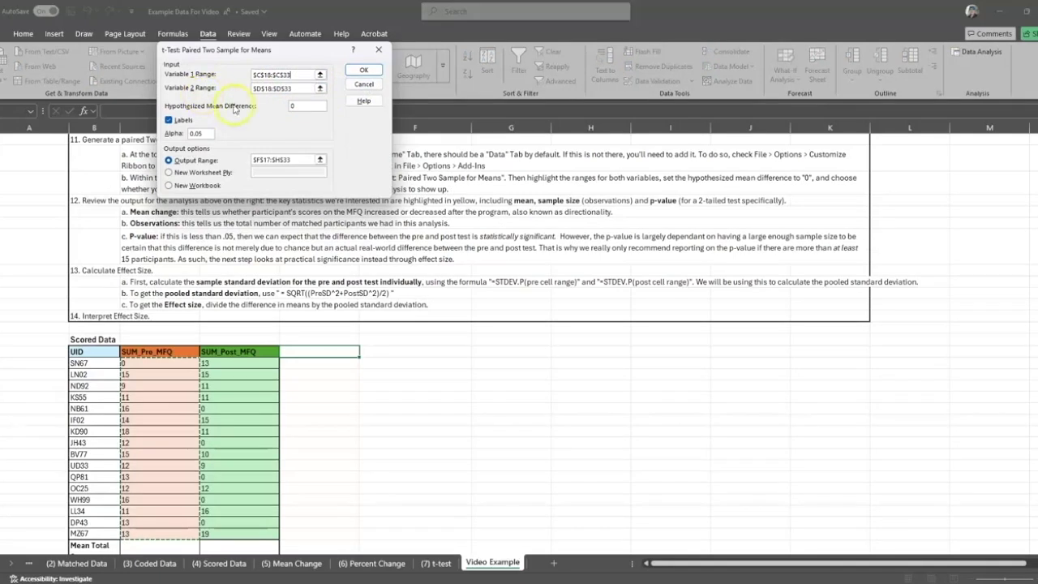
scroll(265, 263, "down", 2)
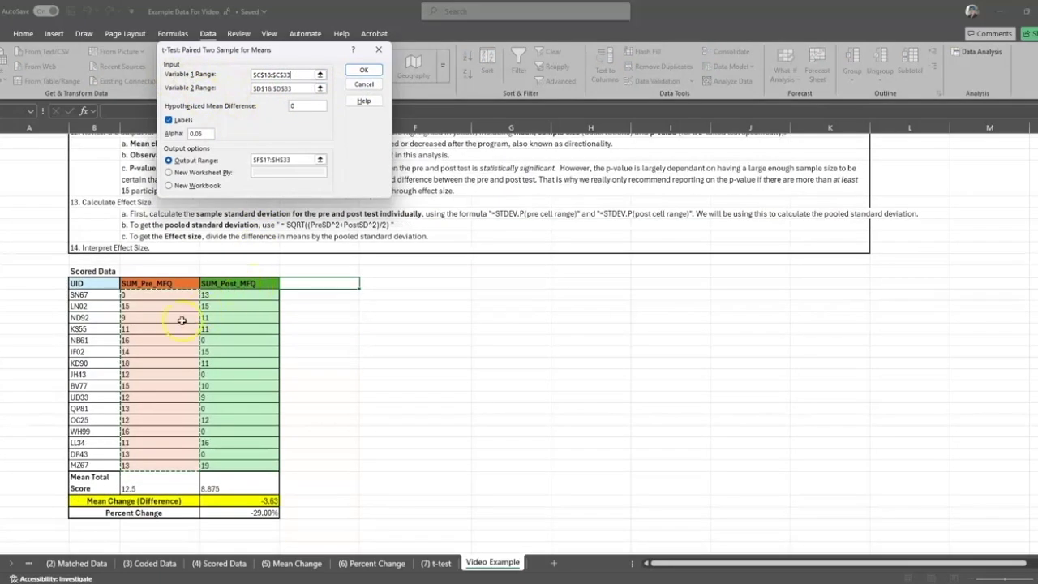
left_click_drag(154, 295, 143, 463)
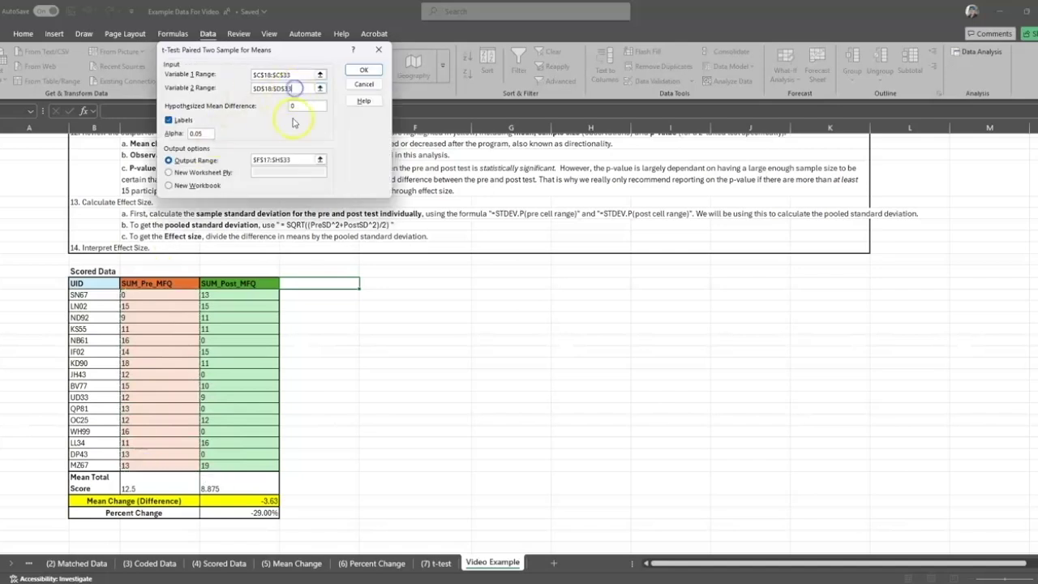
left_click_drag(221, 295, 216, 466)
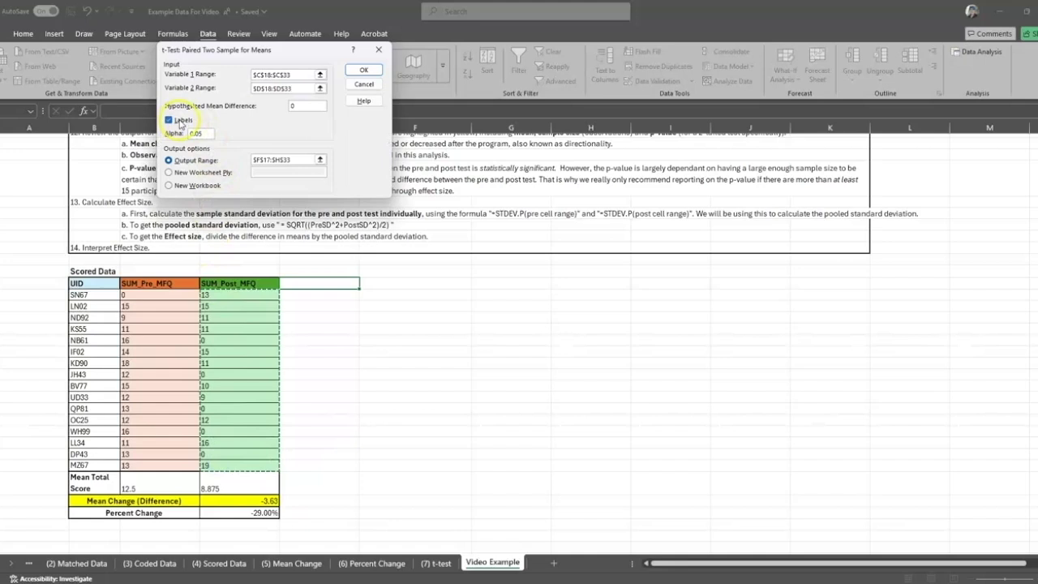
- Turn off Labels, set the output range to $F$17:$H$34, and run the paired t-test
left_click(182, 122)
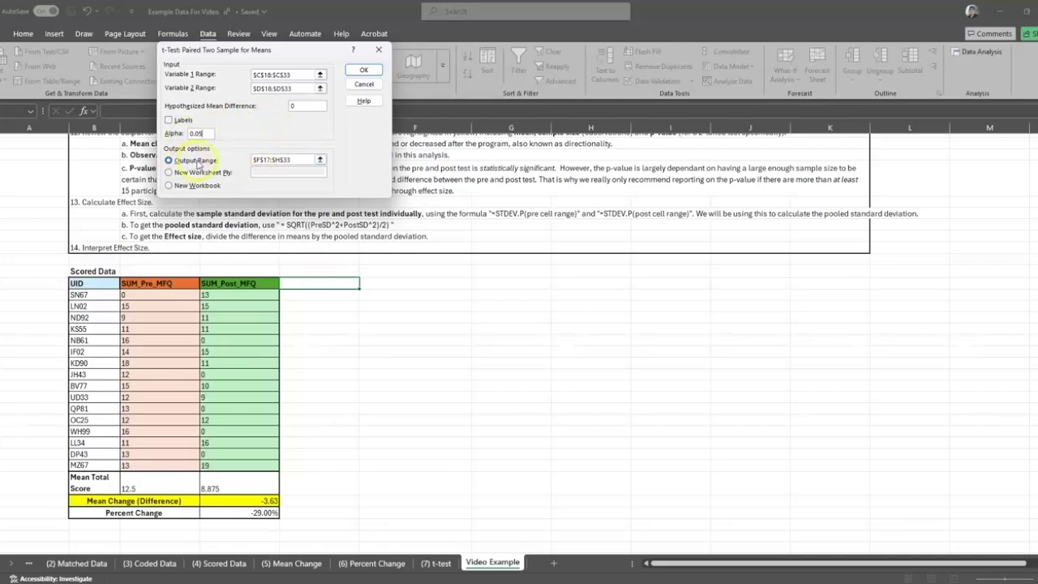
left_click(275, 160)
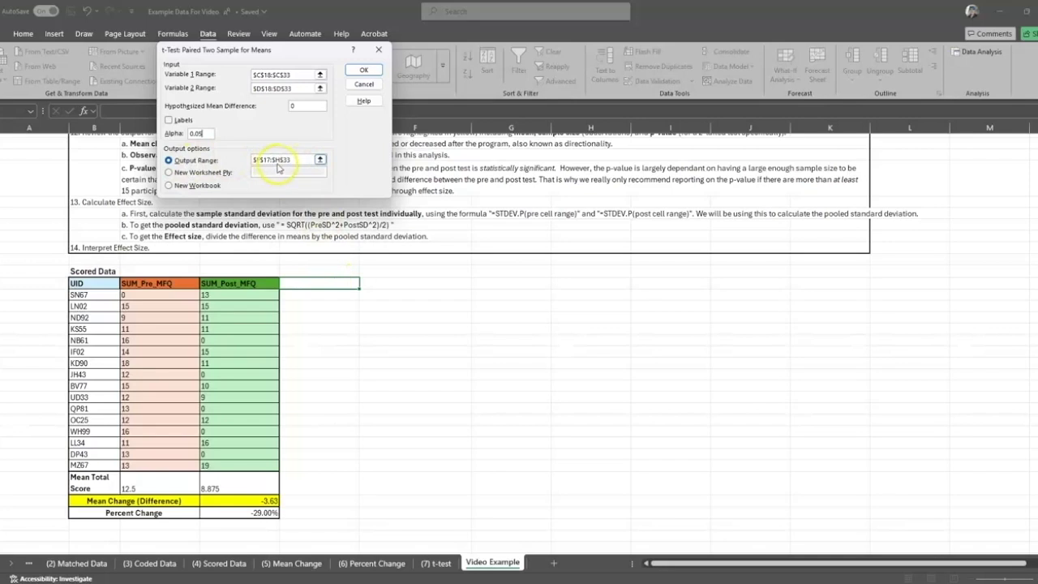
left_click_drag(374, 285, 573, 472)
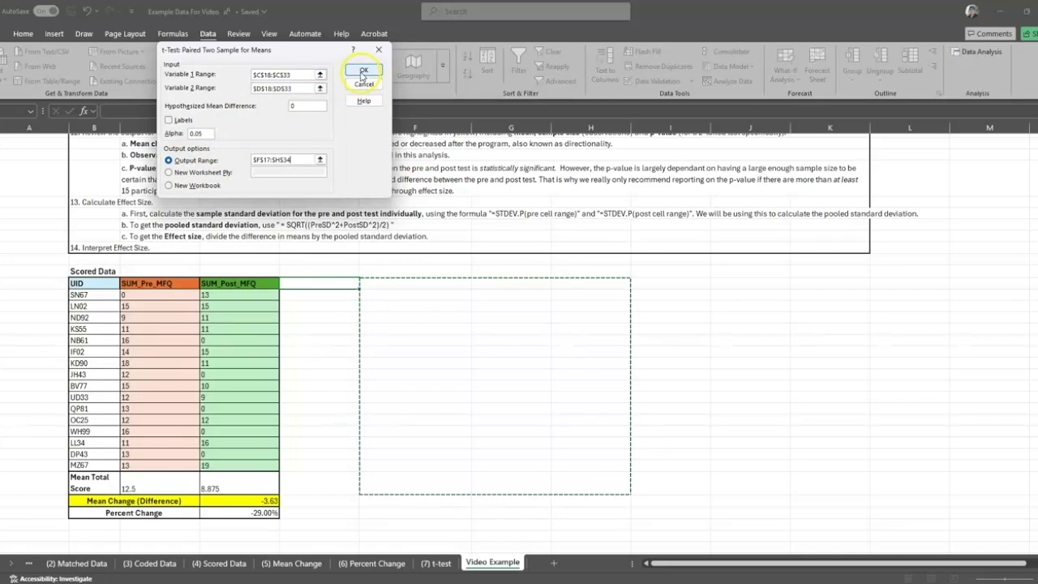
left_click(362, 72)
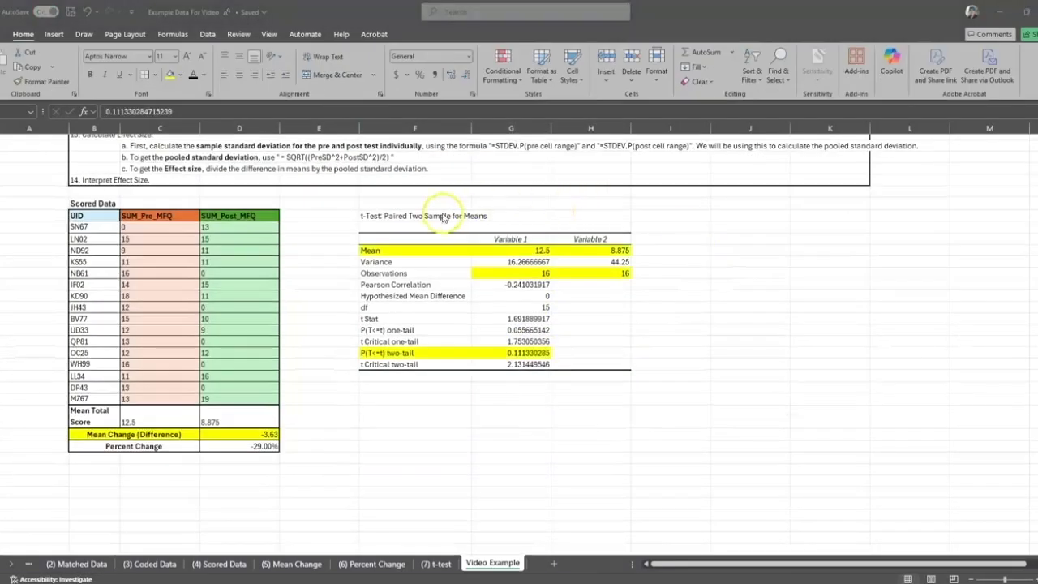
- Examine the means and the number of observations for both variables in the t-test output table
left_click(369, 223)
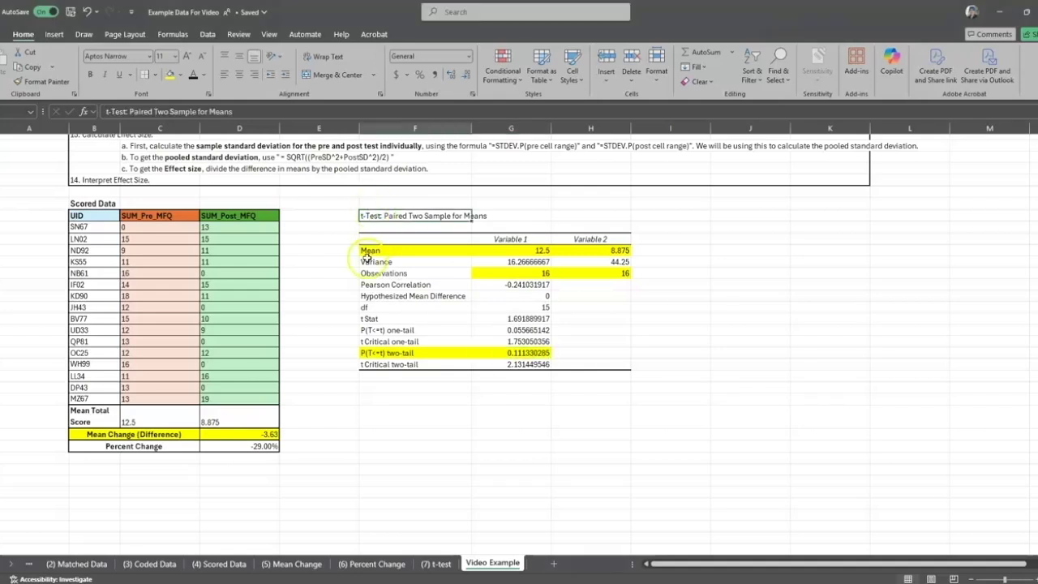
left_click(400, 251)
left_click(510, 251)
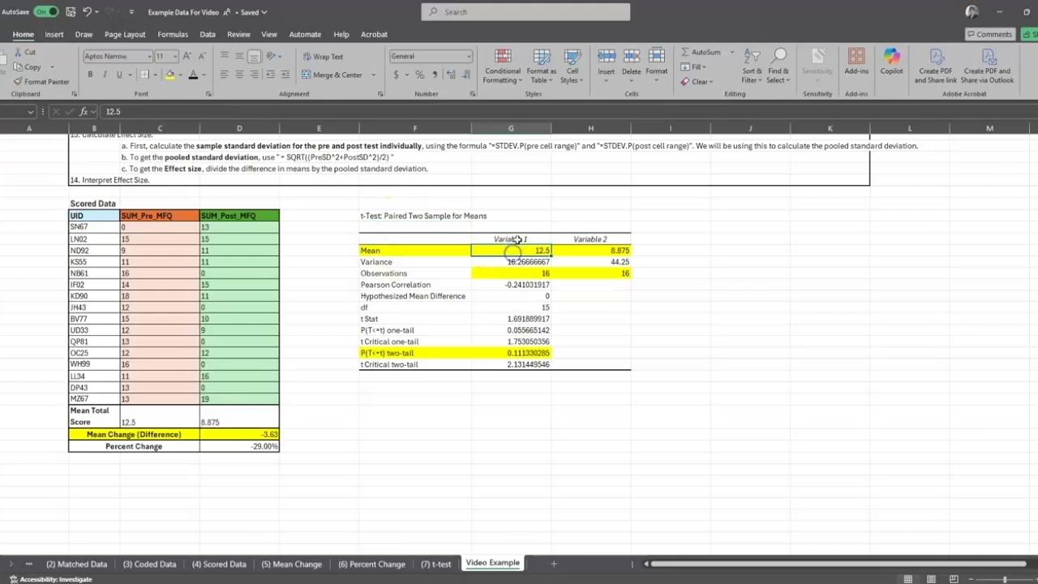
left_click(394, 250)
left_click(488, 251)
left_click(499, 240)
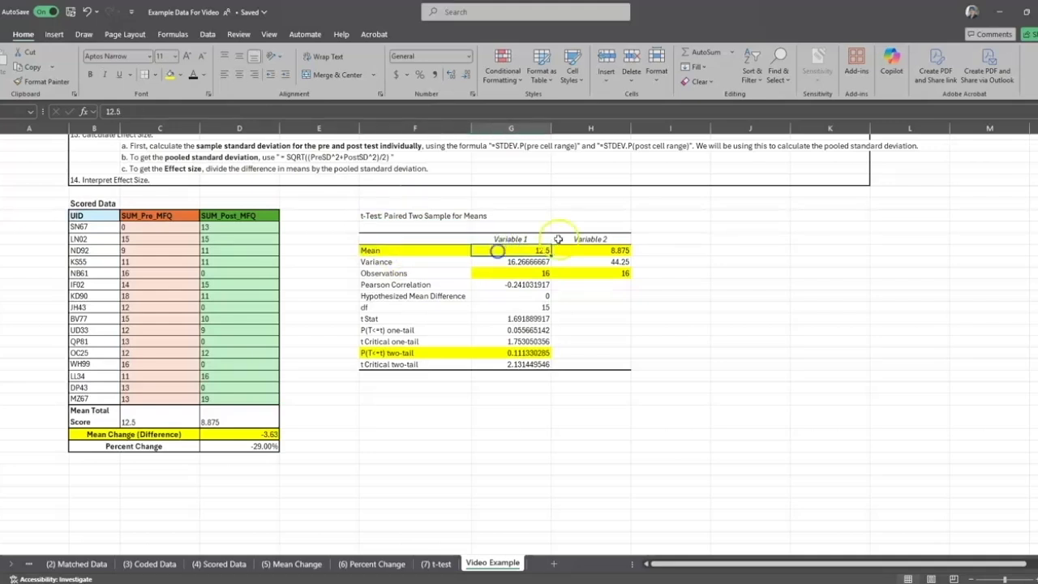
left_click(594, 238)
left_click(596, 252)
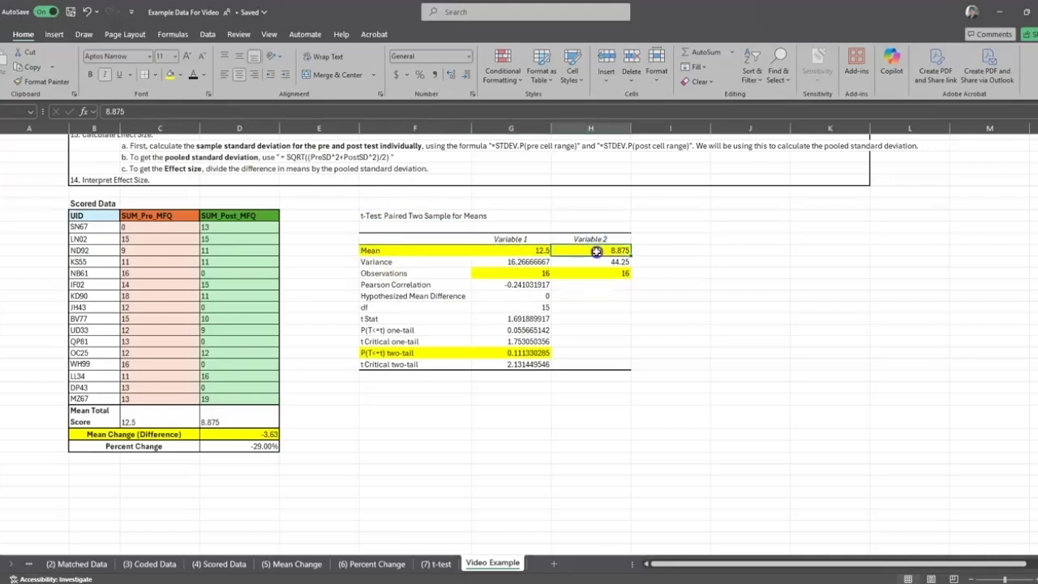
left_click(516, 275)
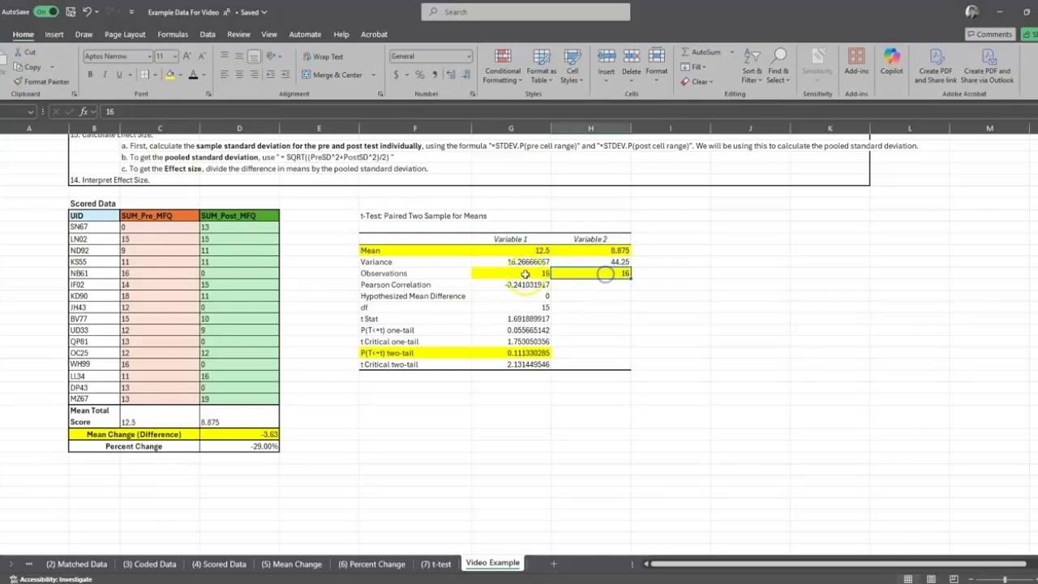
left_click(571, 273)
left_click(523, 277)
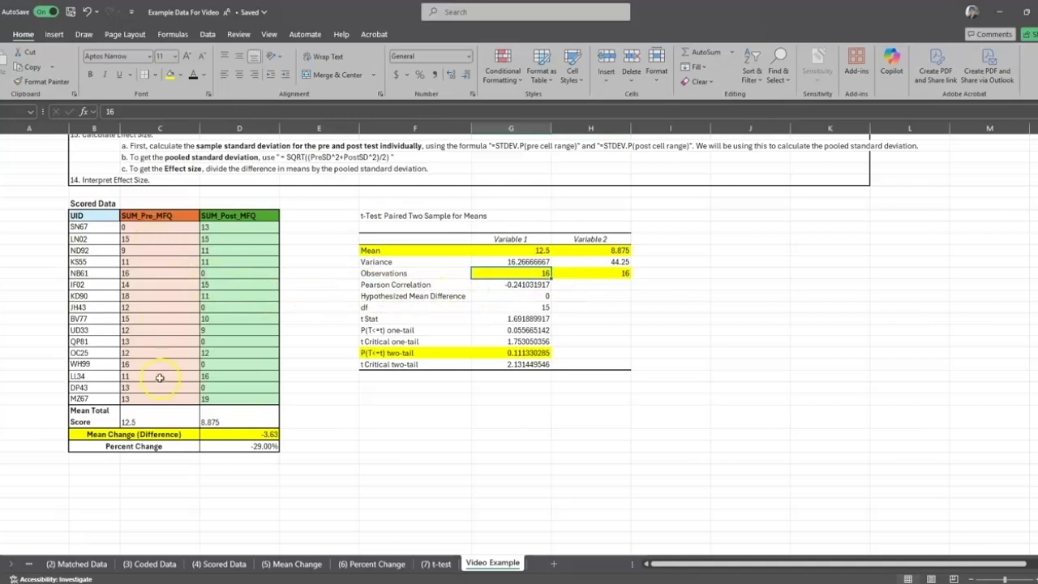
- Examine the two-tailed p-value in the t-test output table
left_click(500, 351)
left_click(419, 354)
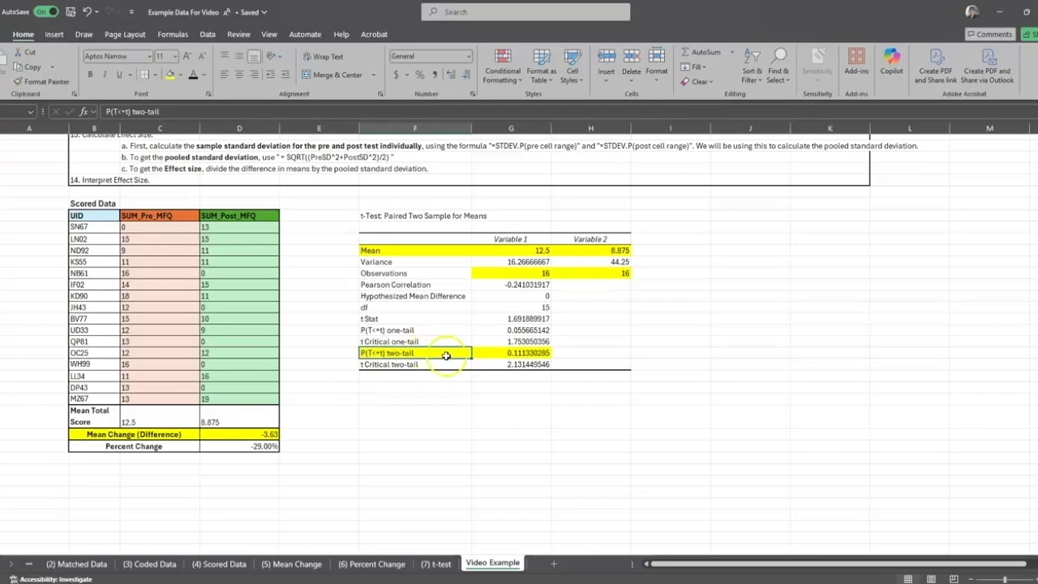
left_click(494, 351)
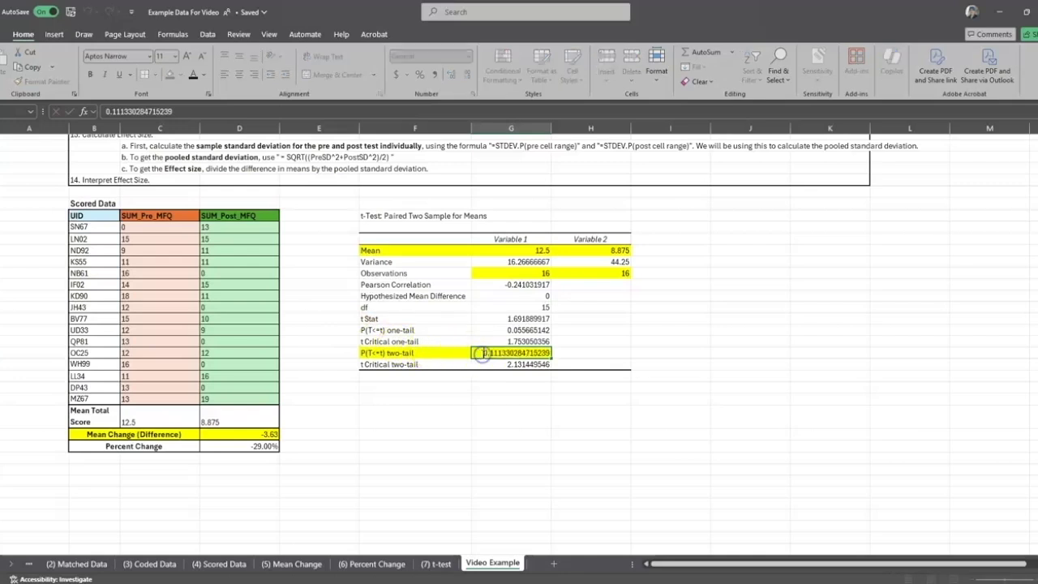
left_click(590, 353)
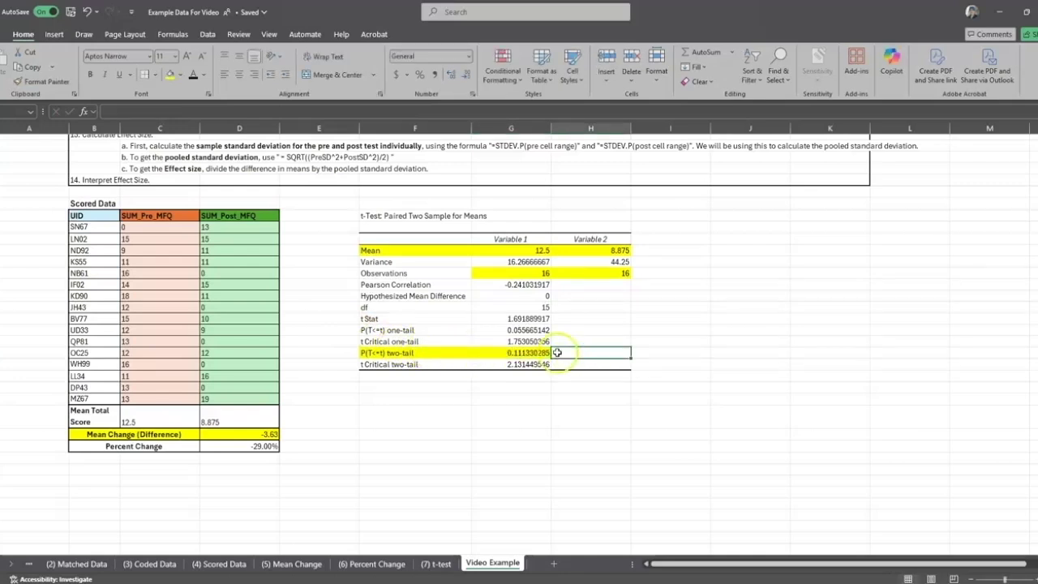
left_click(531, 352)
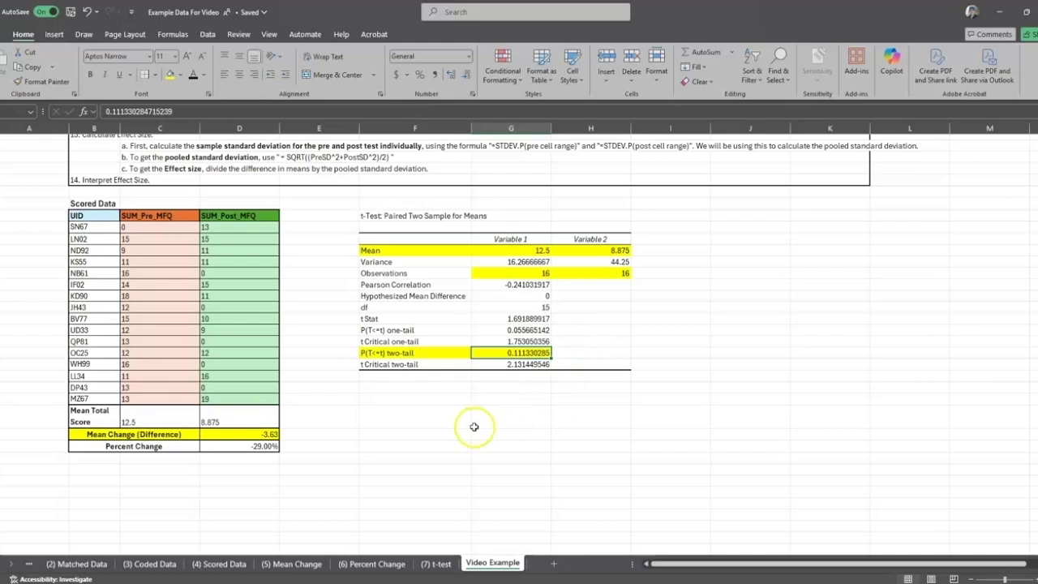
left_click(389, 415)
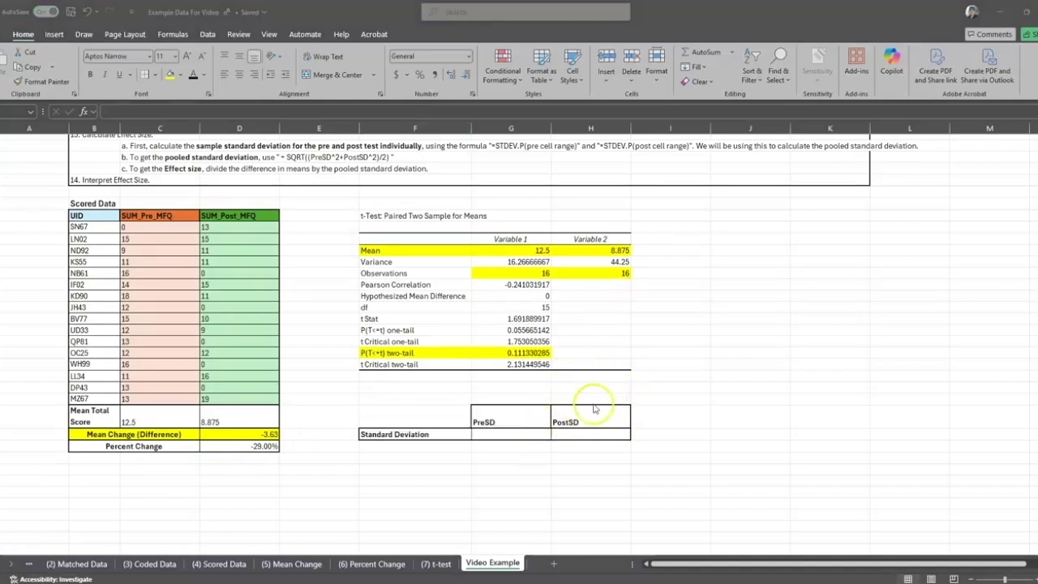
- Calculate the pre-test standard deviation in the PreSD cell with =STDEV.P(C18:C33)
left_click(536, 435)
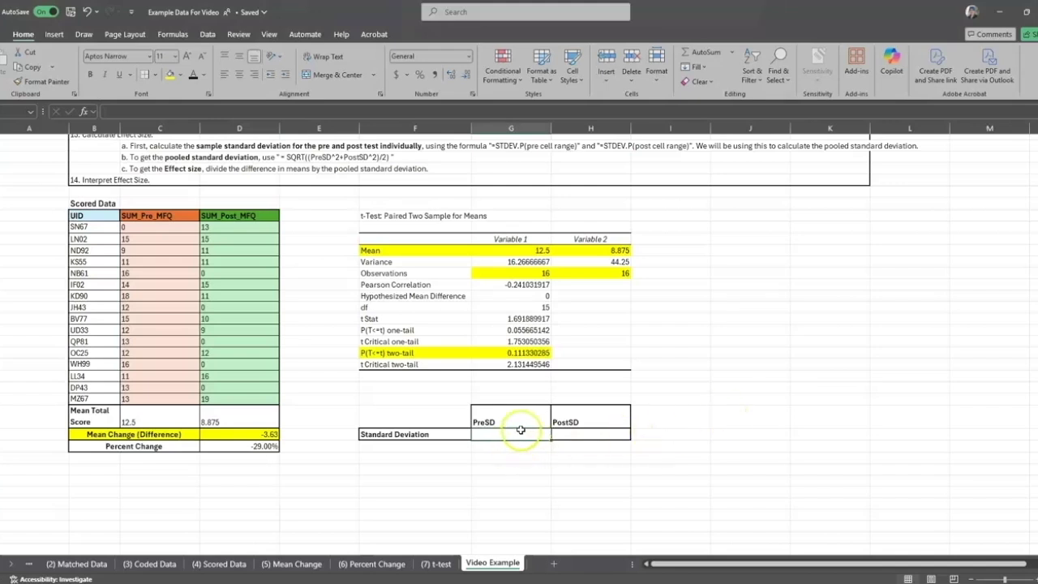
scroll(514, 423, "down", 1)
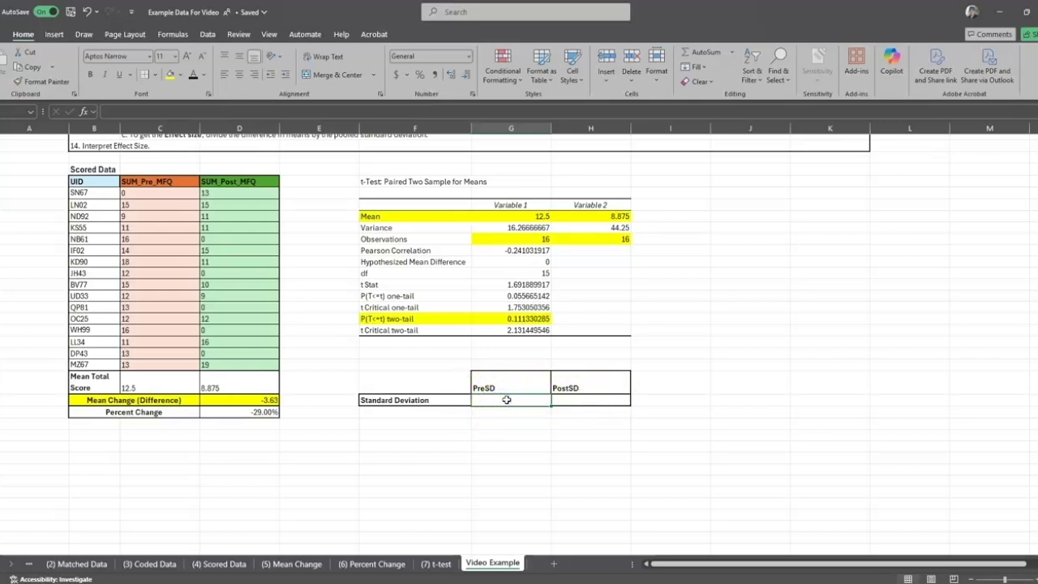
scroll(506, 400, "up", 1)
type("=")
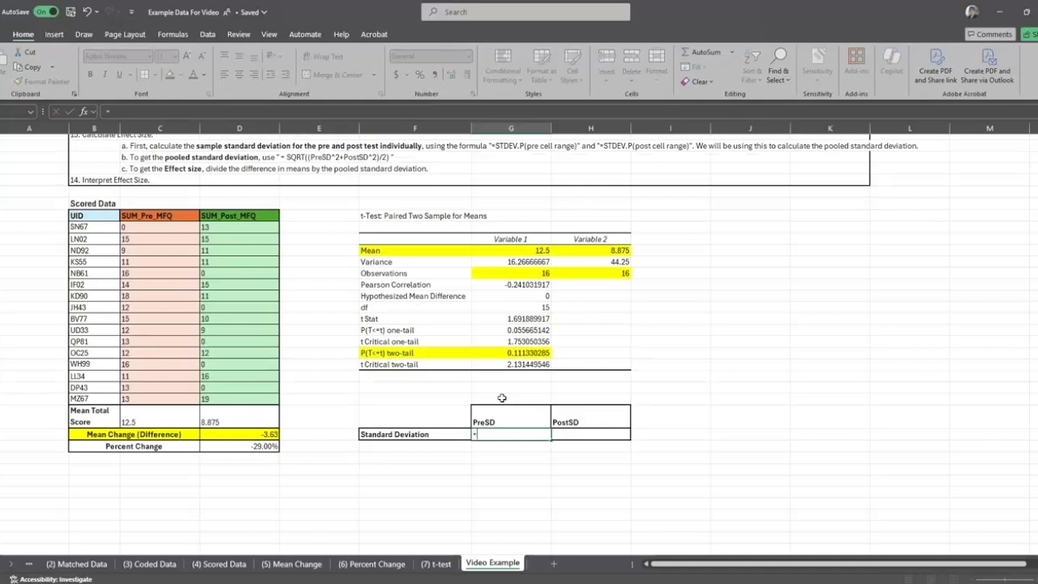
type("STD")
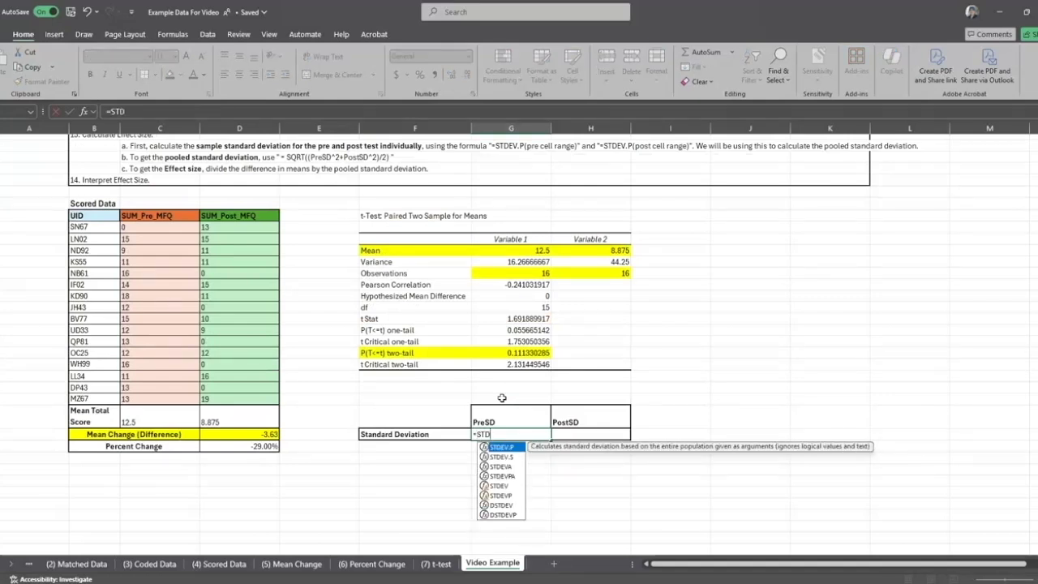
type("EV.P")
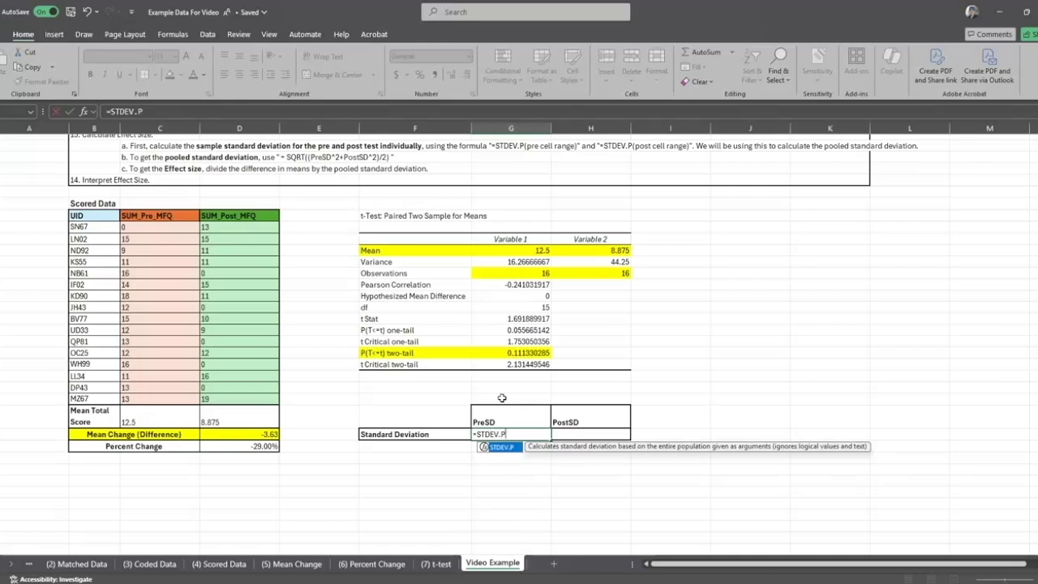
type("(")
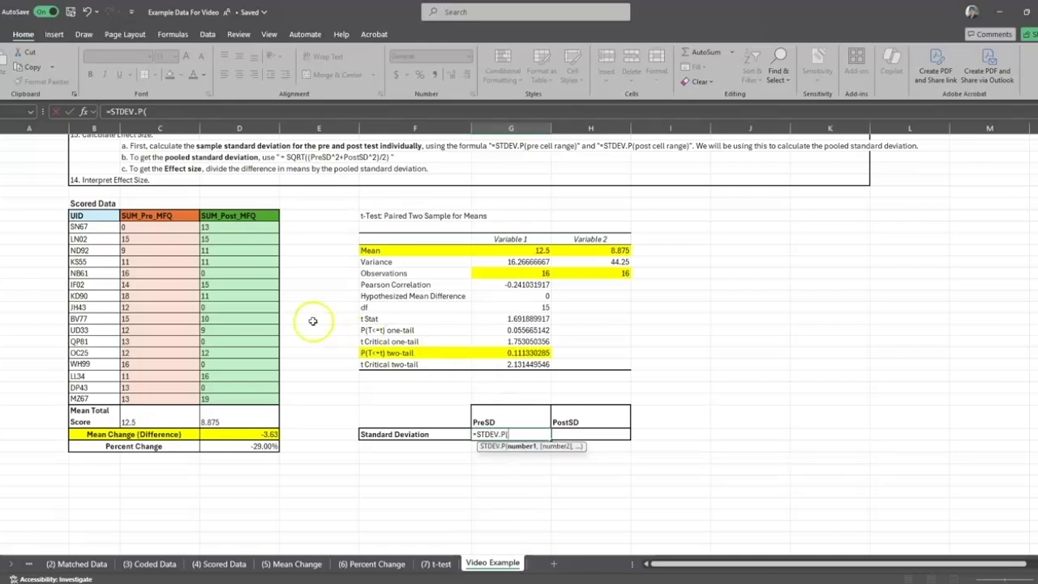
left_click_drag(146, 230, 140, 399)
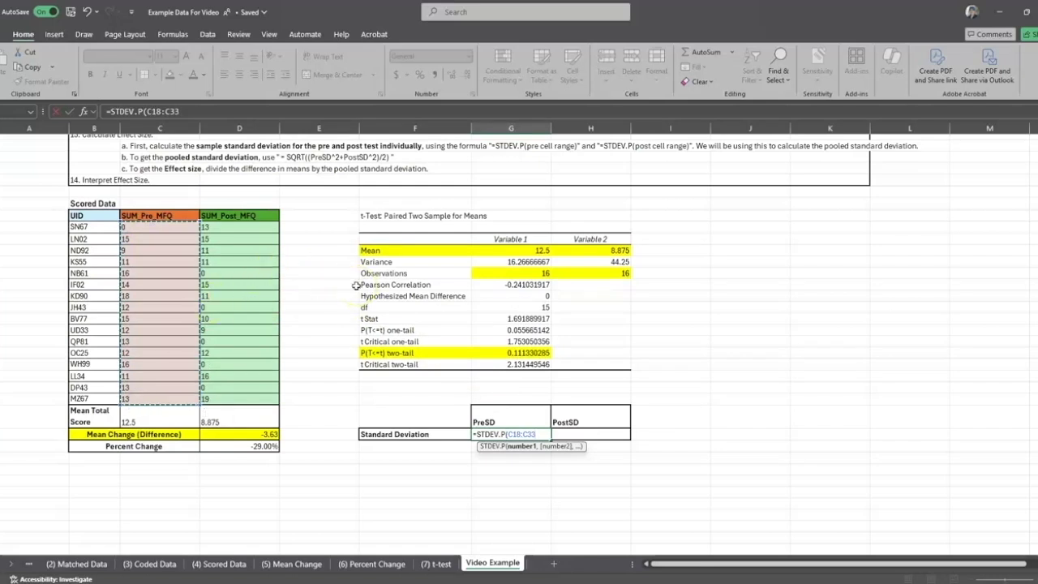
key("Return")
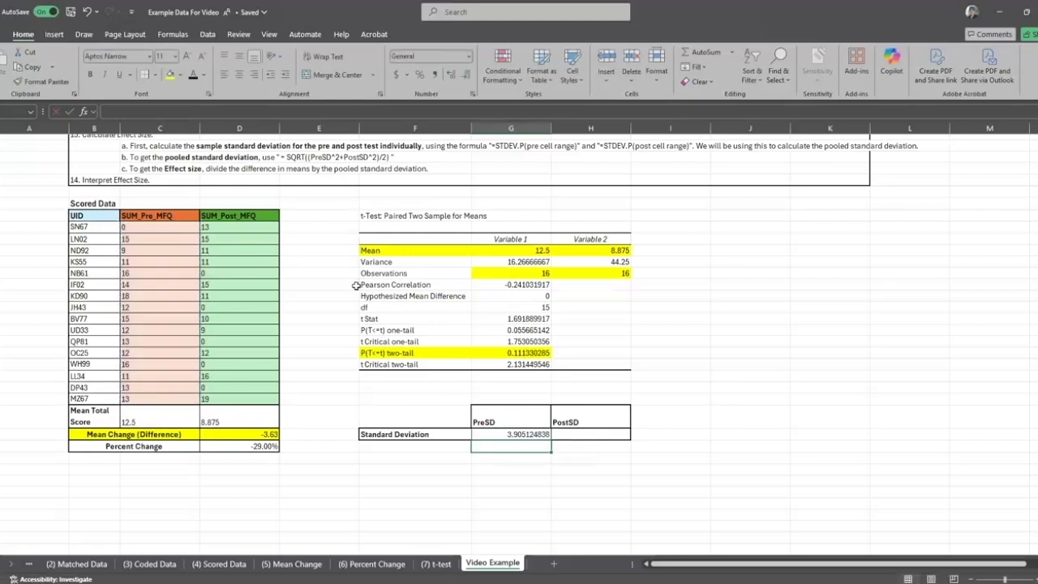
- Calculate the post-test standard deviation in the PostSD cell with =STDEV.P(D18:D33)
key("Up")
key("Right")
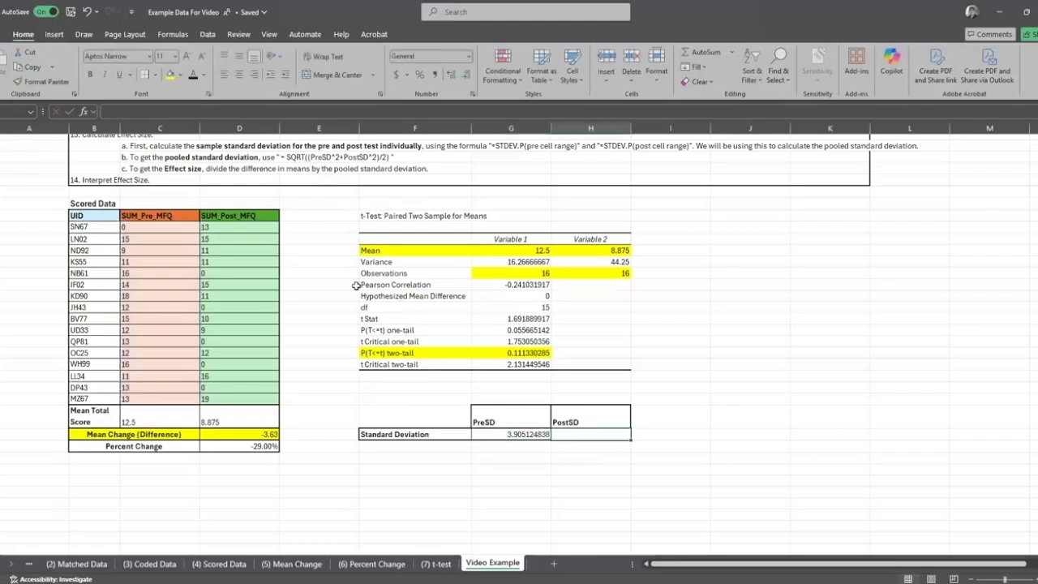
type("=")
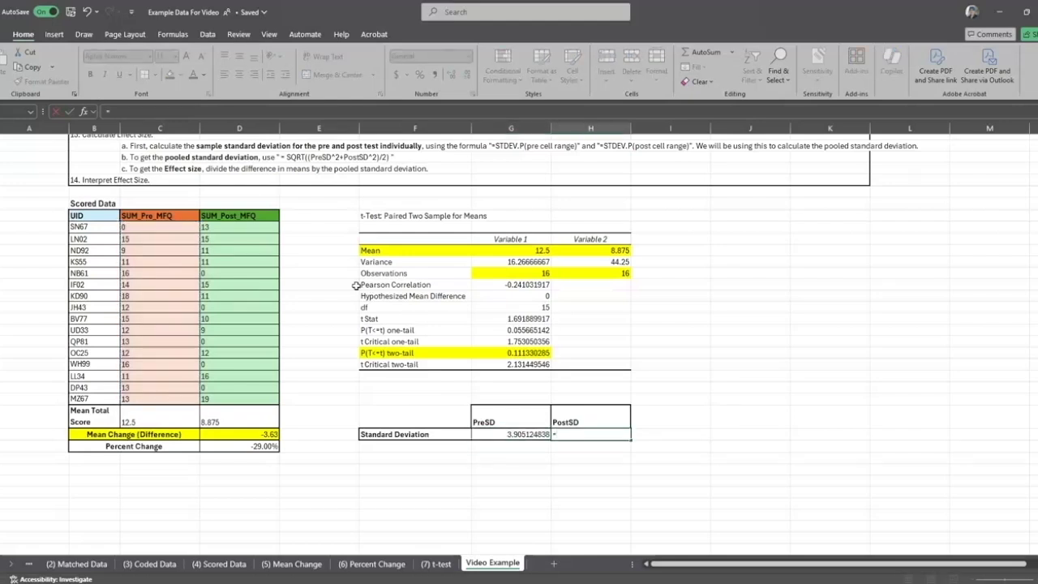
type("STD")
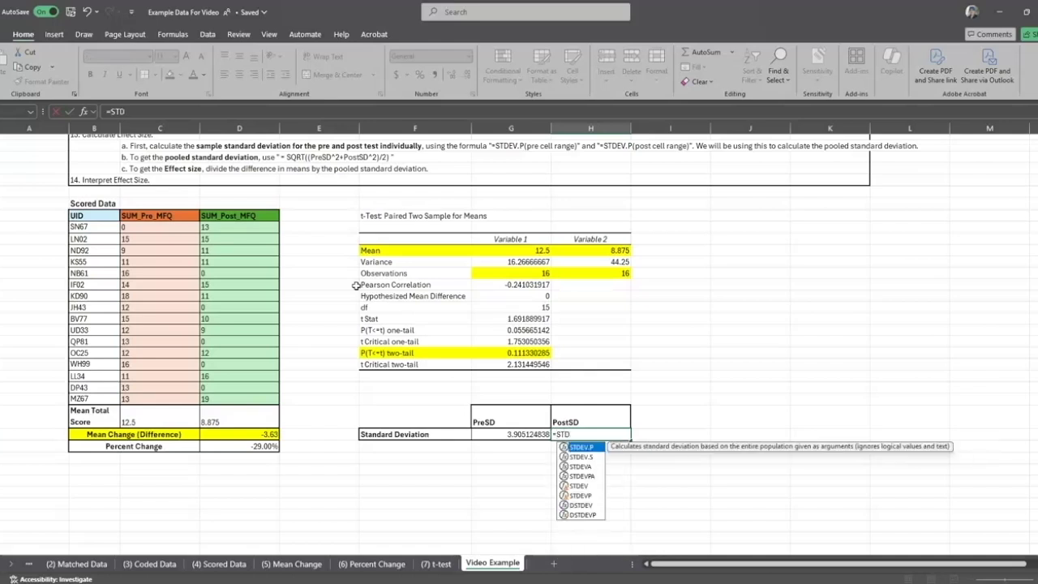
type("EV.")
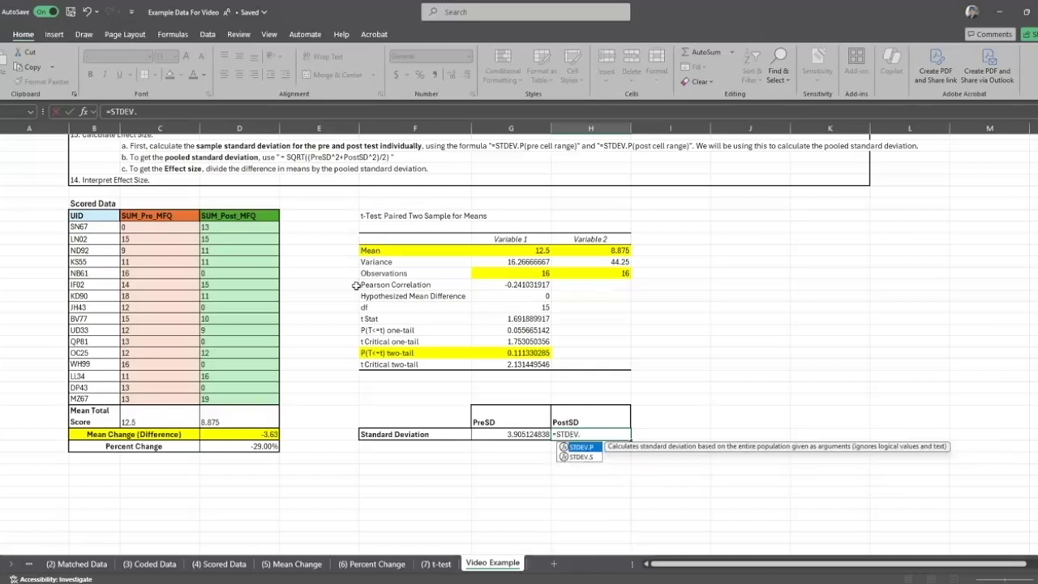
type("P(")
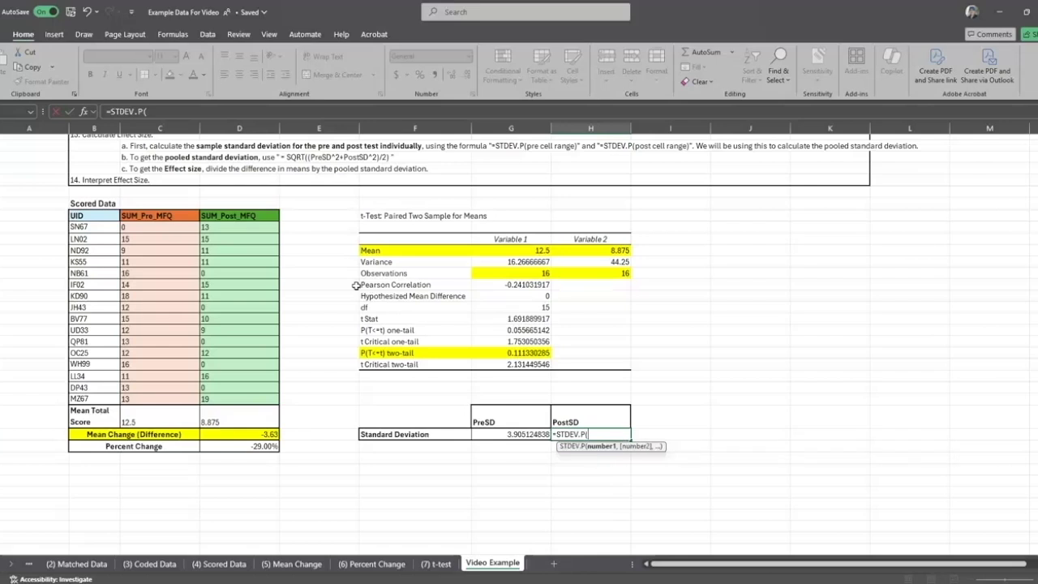
left_click_drag(231, 227, 233, 399)
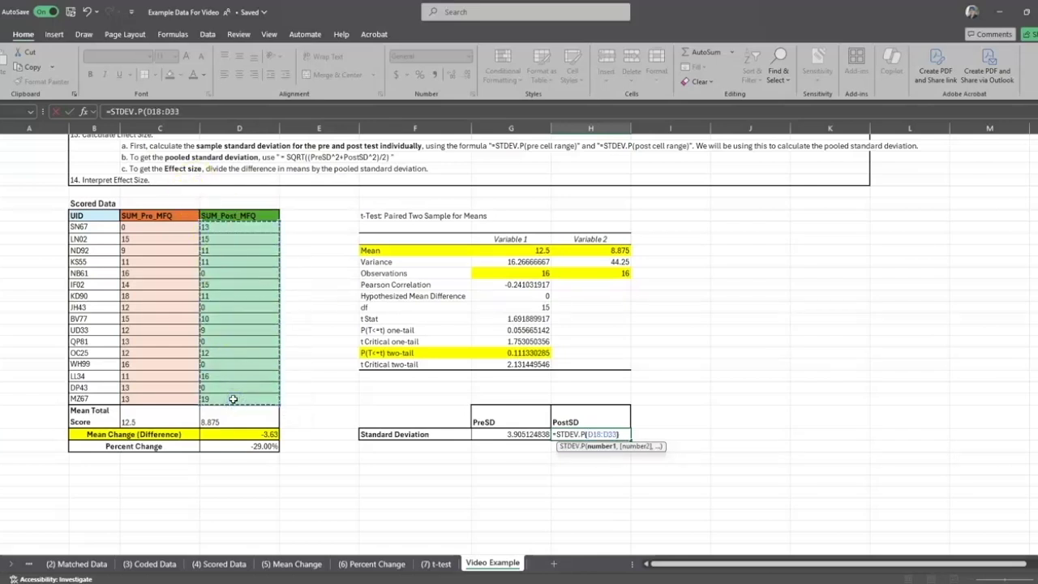
key("Return")
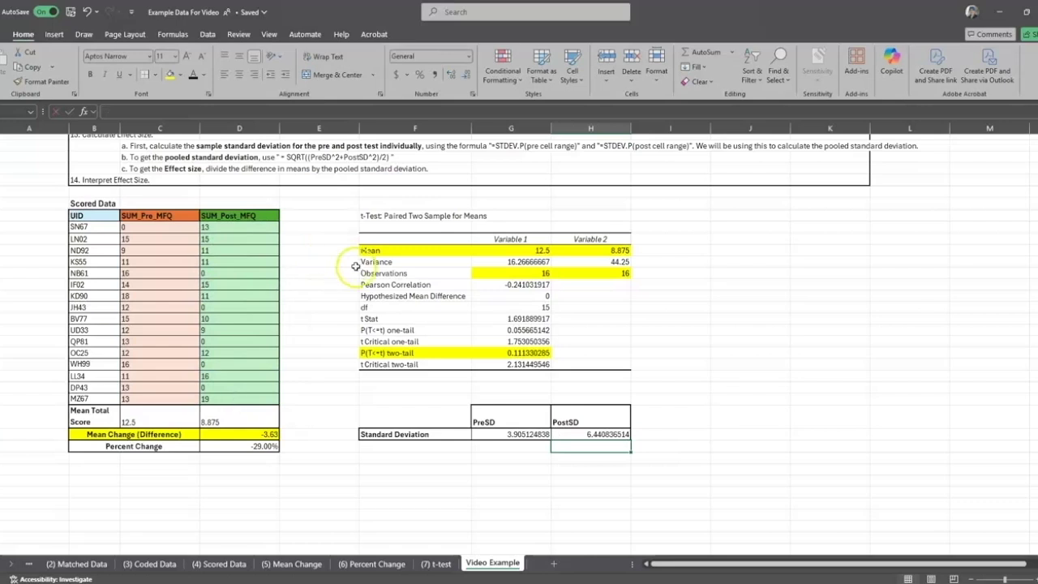
- Calculate the pooled standard deviation in column H of the Pooled Standard Deviation row with =SQRT((G35^2+H35^2)/2)
left_click(496, 448)
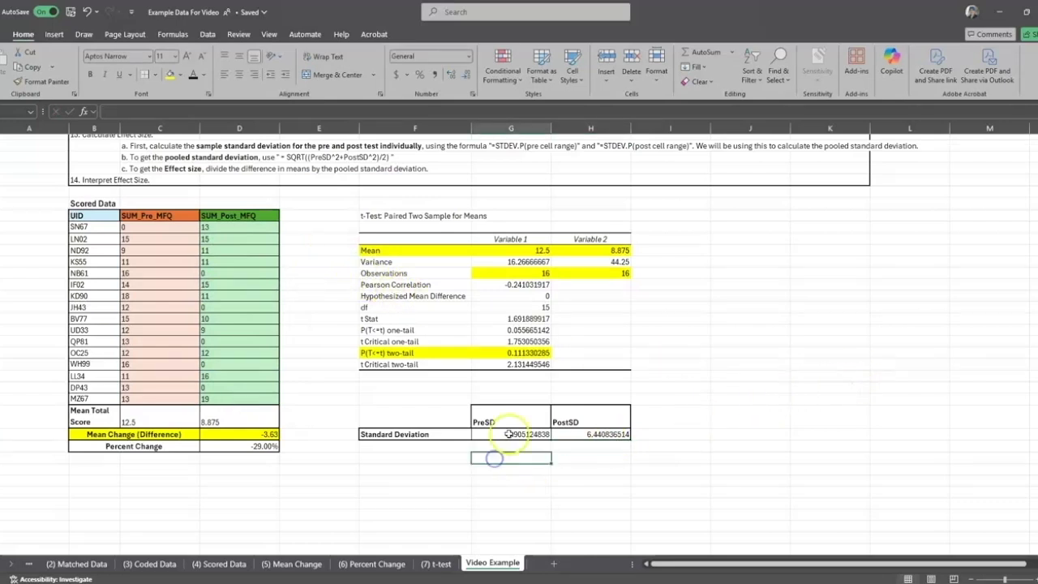
scroll(486, 430, "down", 2)
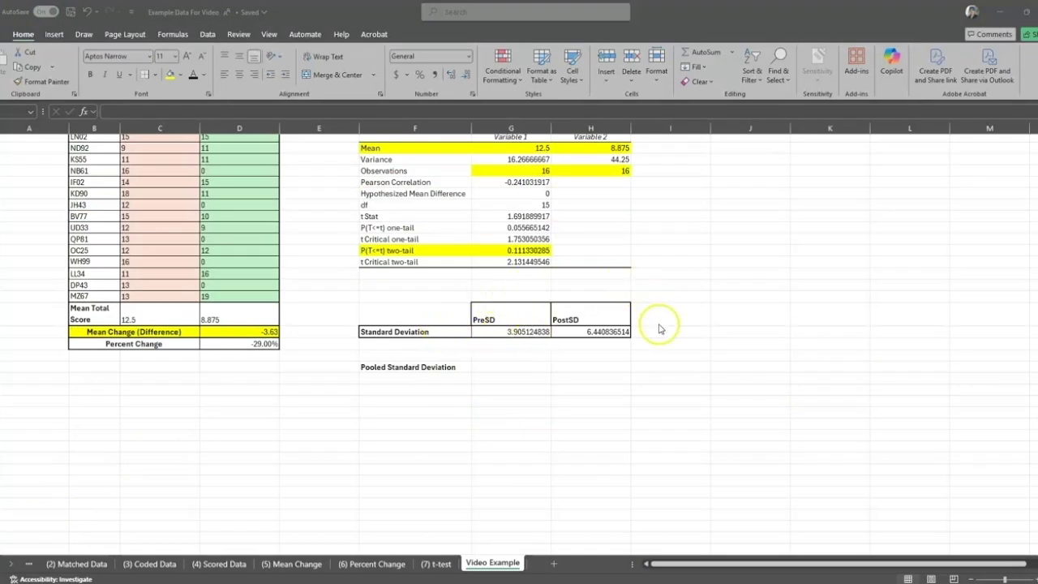
left_click(599, 366)
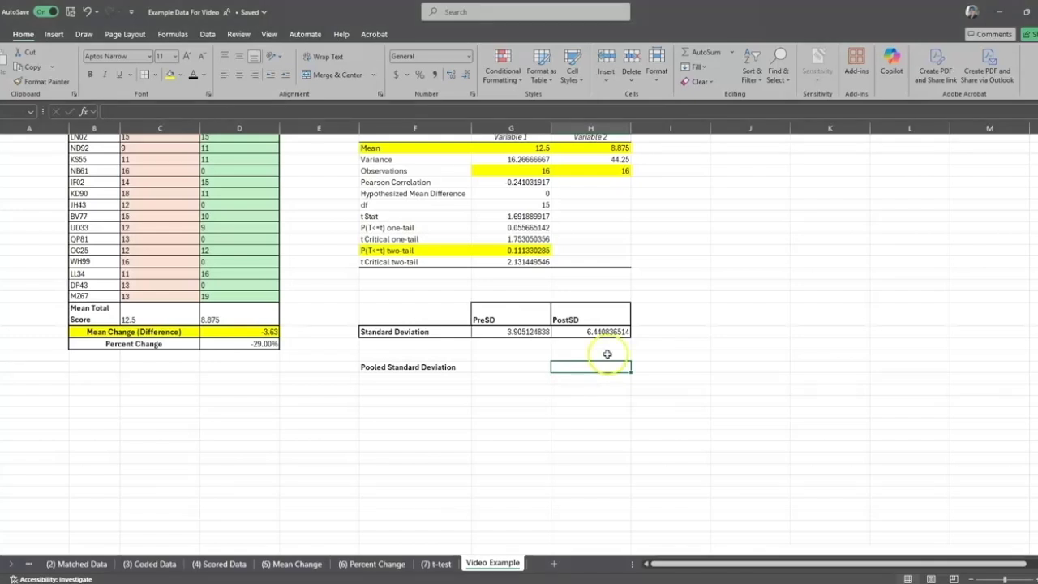
scroll(596, 368, "up", 4)
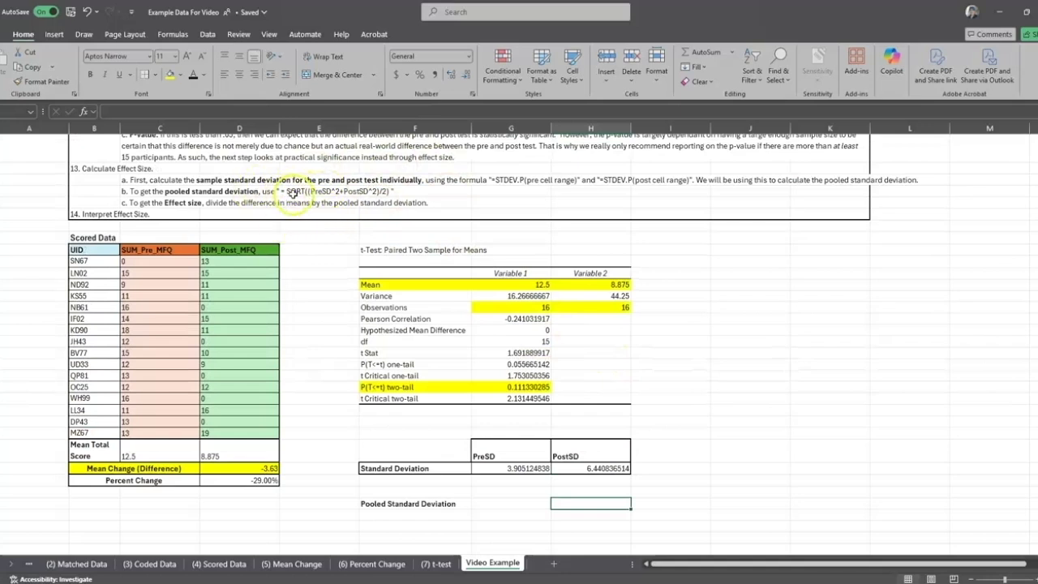
scroll(381, 308, "down", 2)
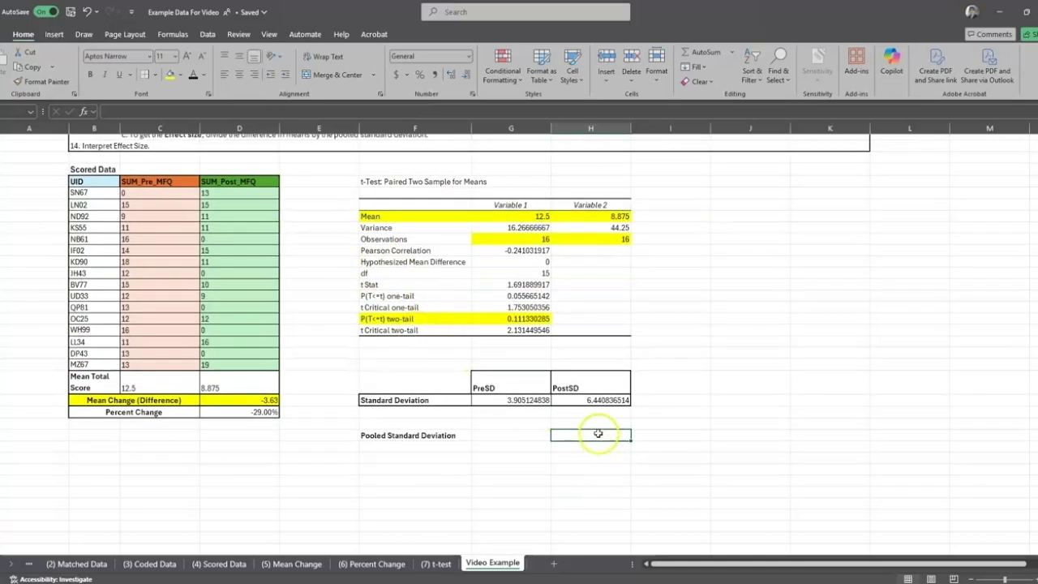
type("=")
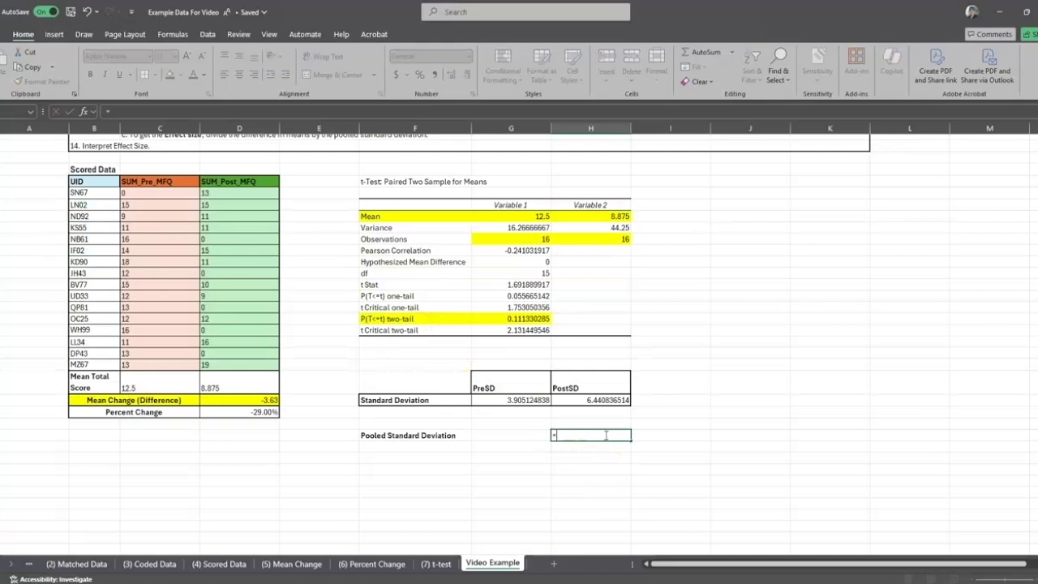
type("SQRT((P")
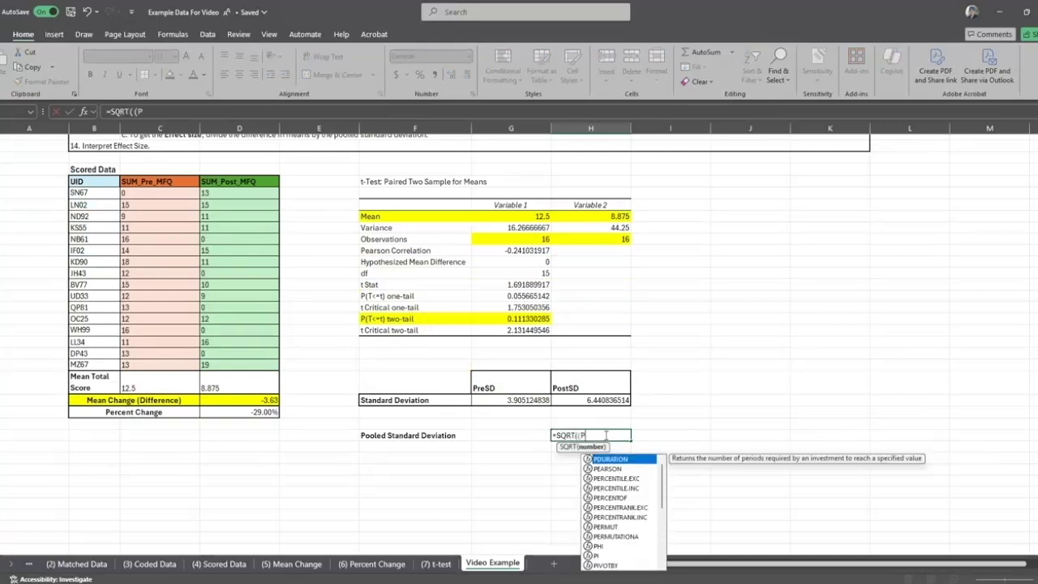
key("BackSpace")
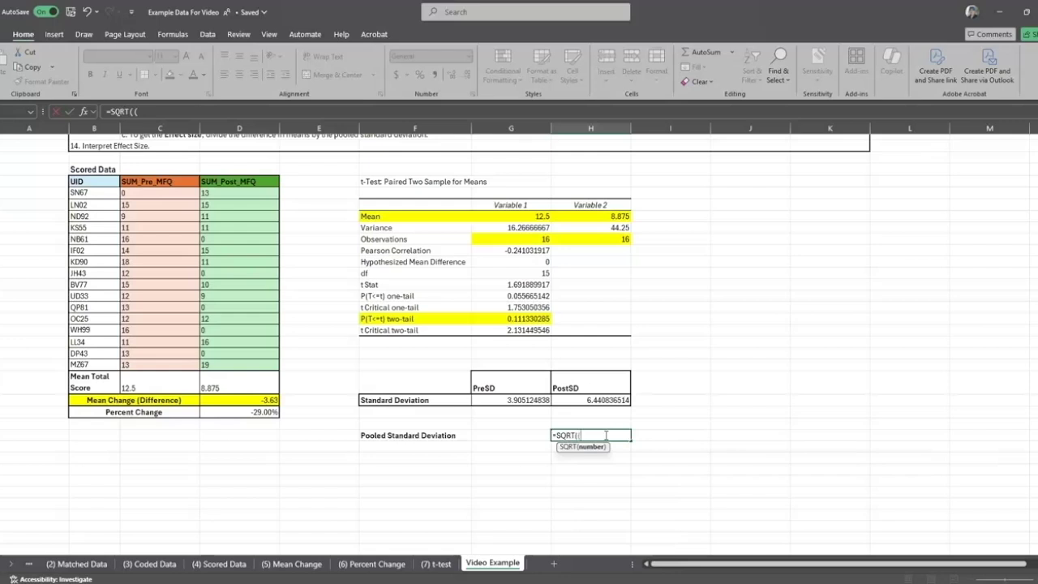
left_click(526, 401)
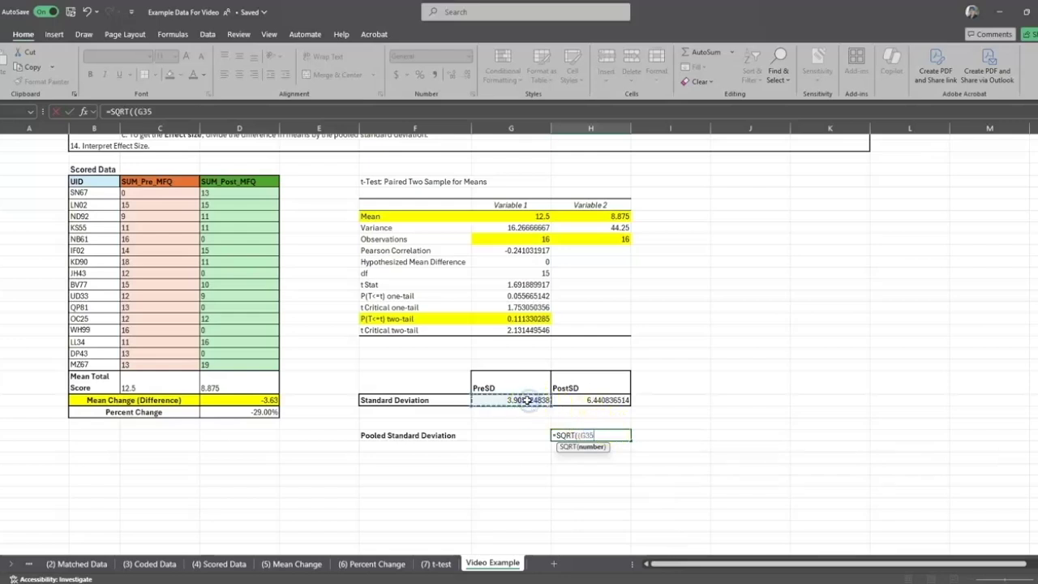
type("^")
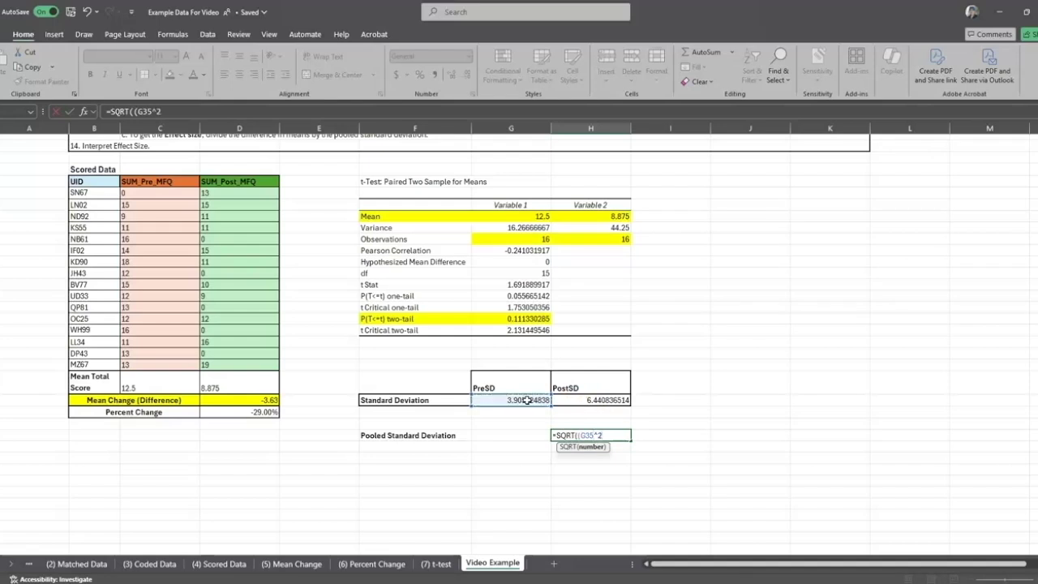
type("2+p")
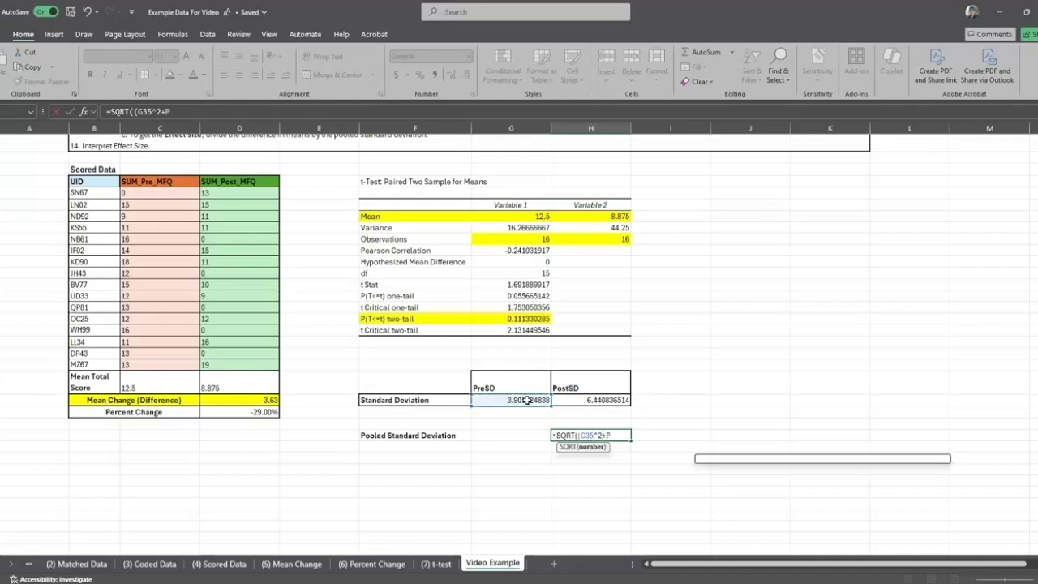
key("BackSpace")
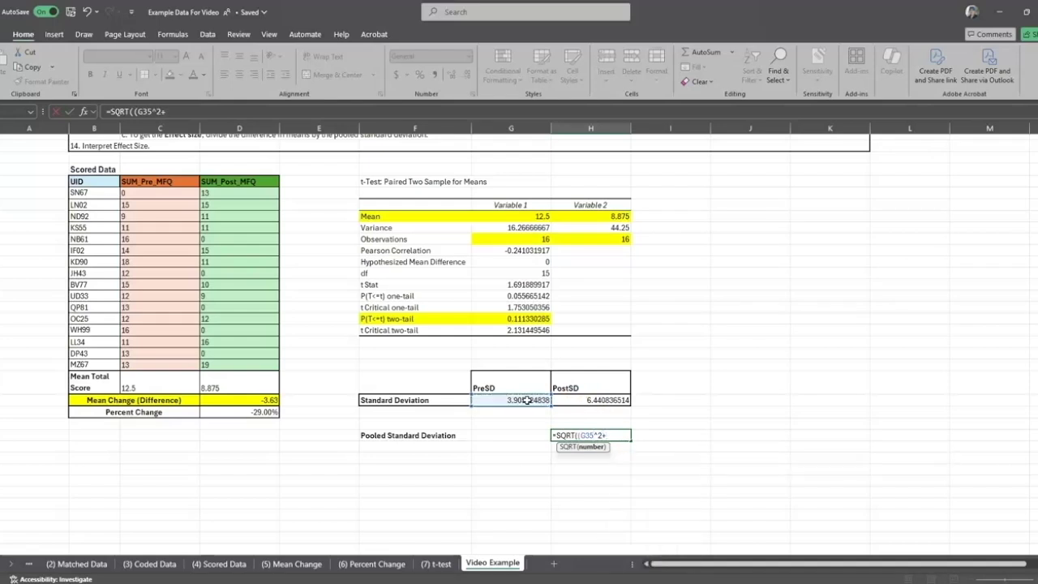
left_click(584, 400)
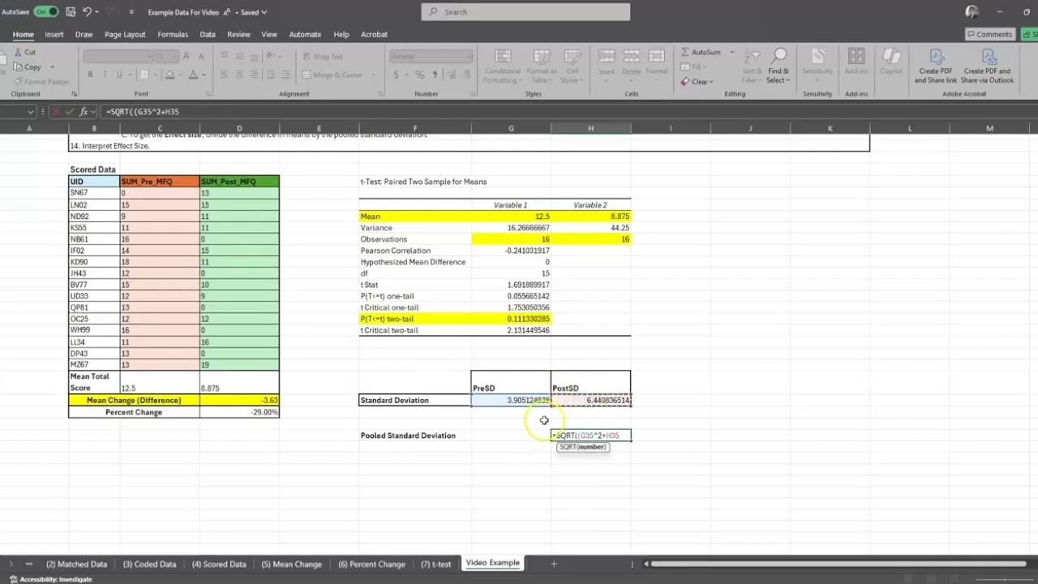
type("%")
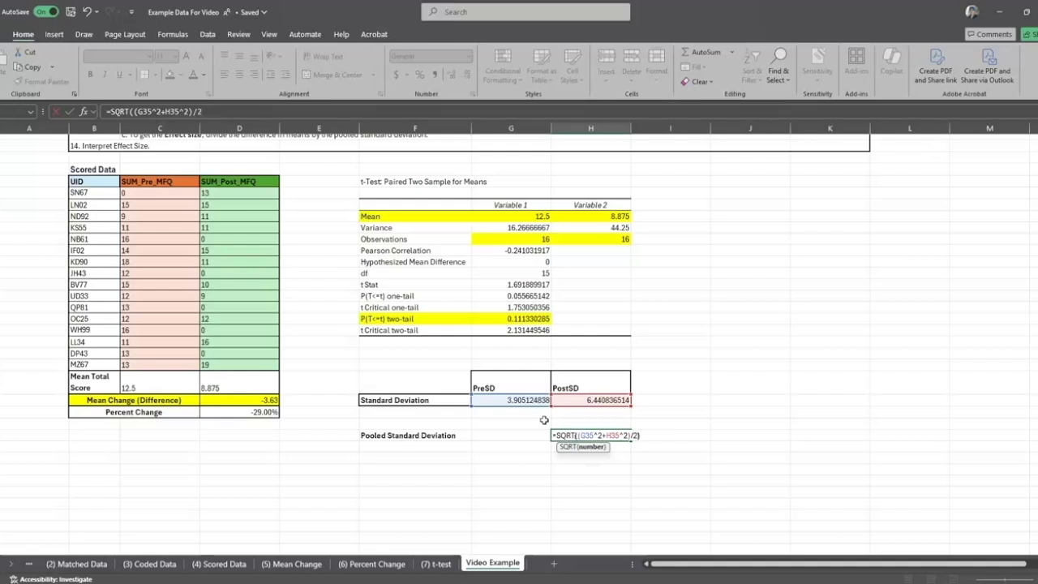
type(")")
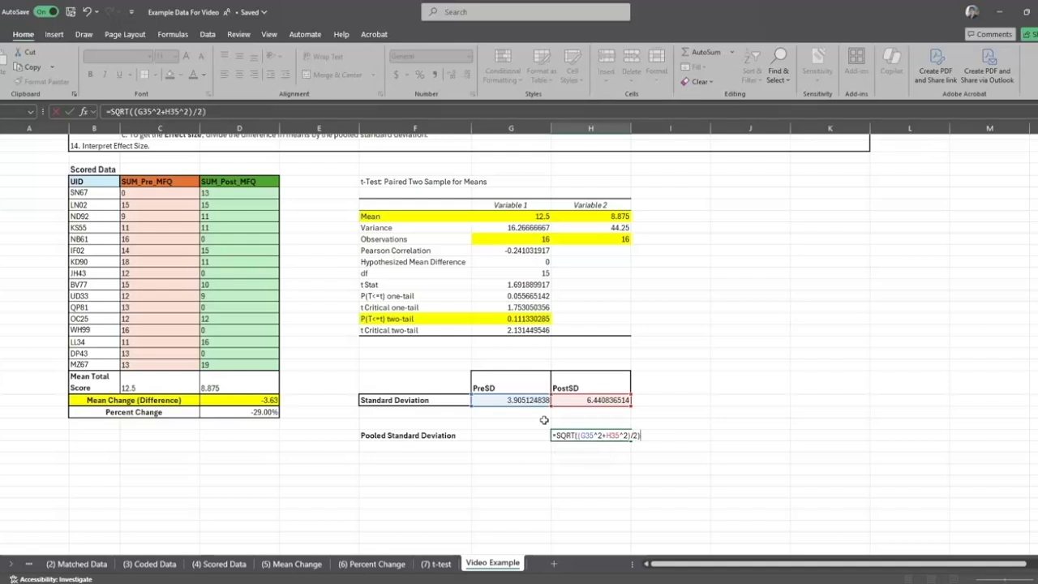
key("Return")
key("Up")
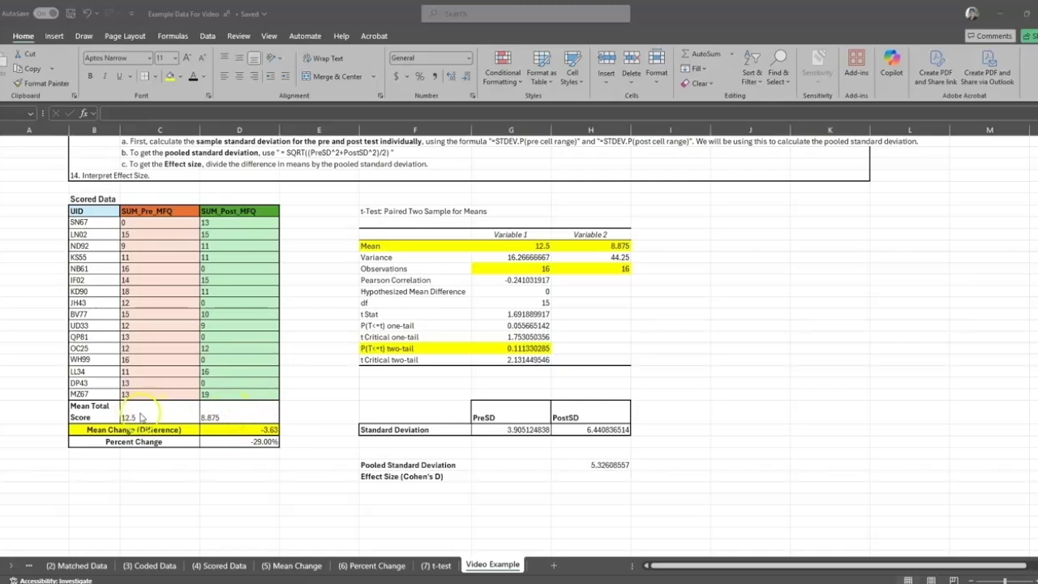
- Calculate Cohen's D in column H of the Effect Size row by dividing the mean change by the pooled standard deviation, =D35/H38
left_click(255, 431)
left_click(604, 476)
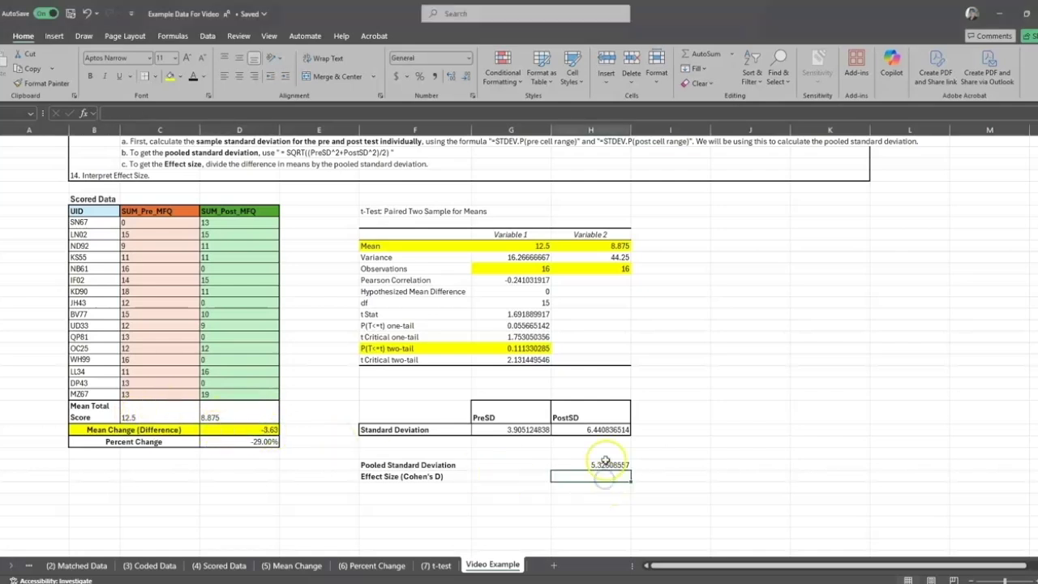
type("=")
left_click(269, 429)
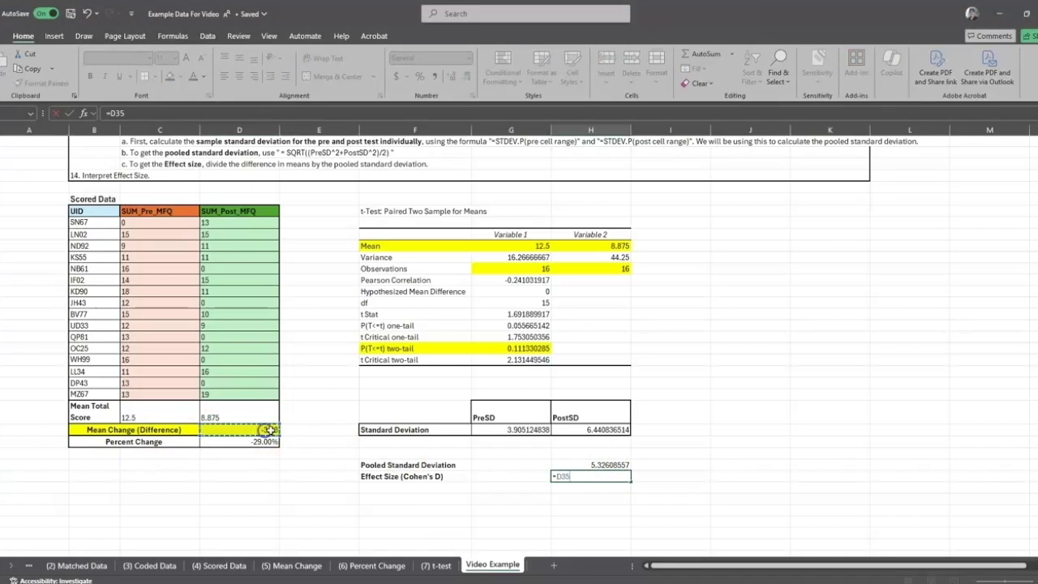
type("/")
left_click(618, 465)
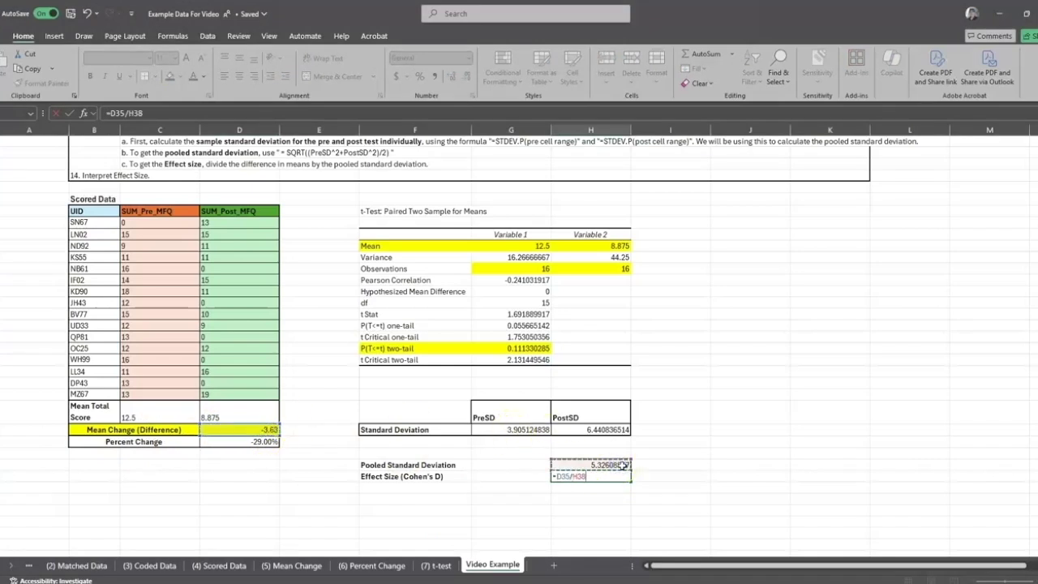
key("Return")
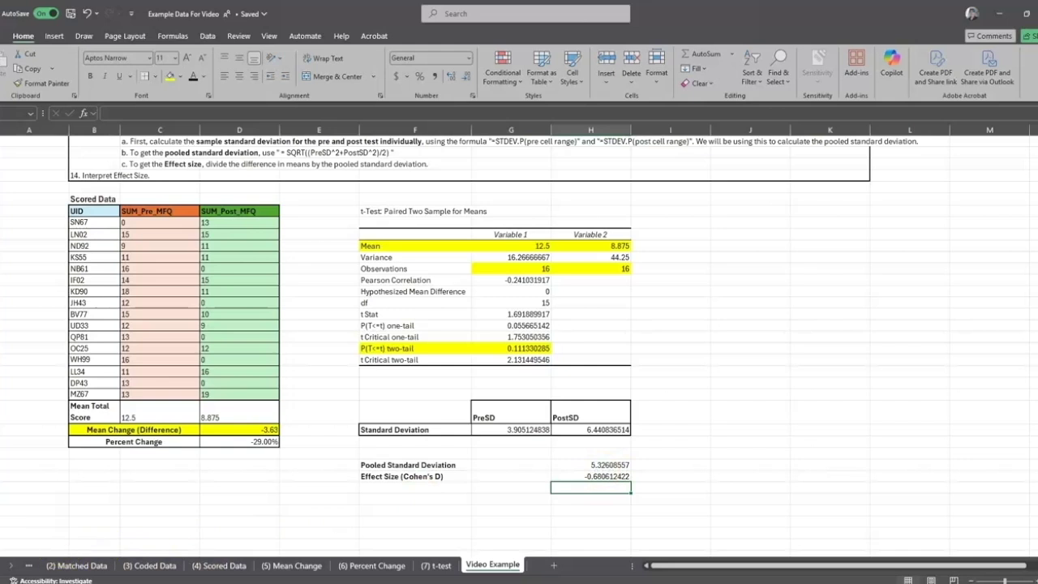
- Review the two-tailed p-value and the observation counts of both variables in the t-test table
left_click(758, 326)
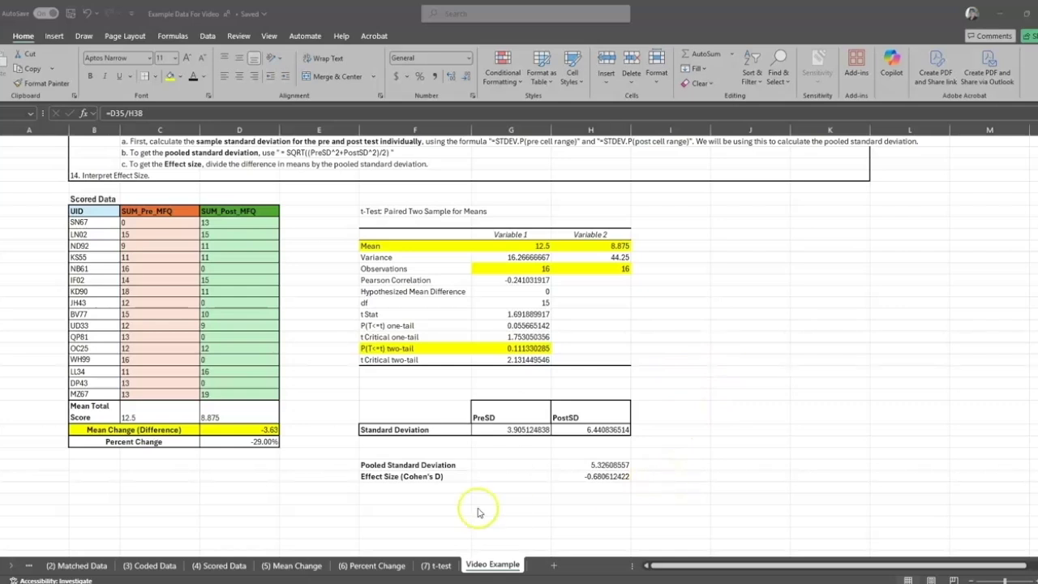
left_click(541, 349)
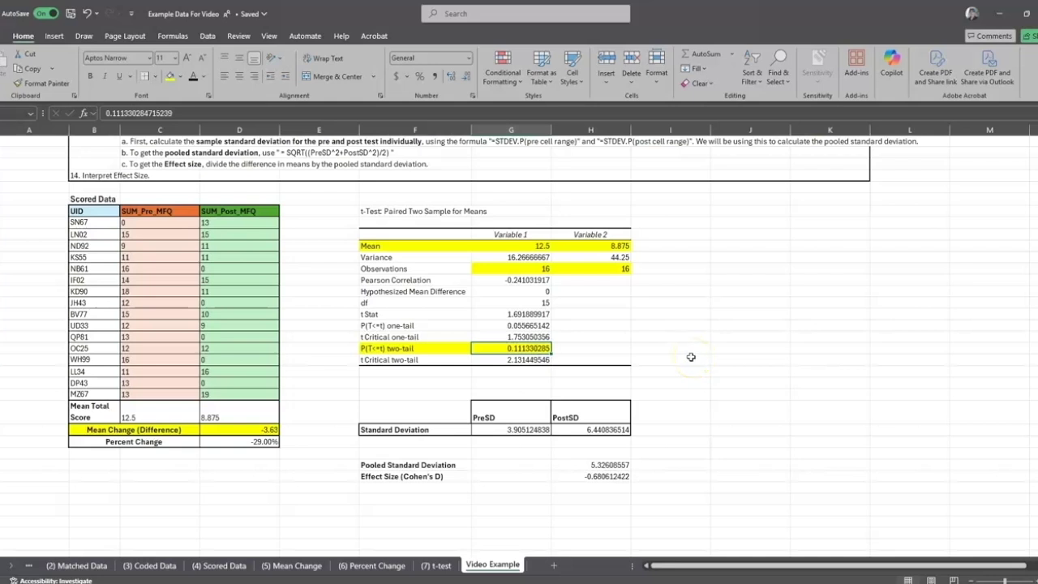
left_click(507, 270)
left_click_drag(508, 271, 588, 271)
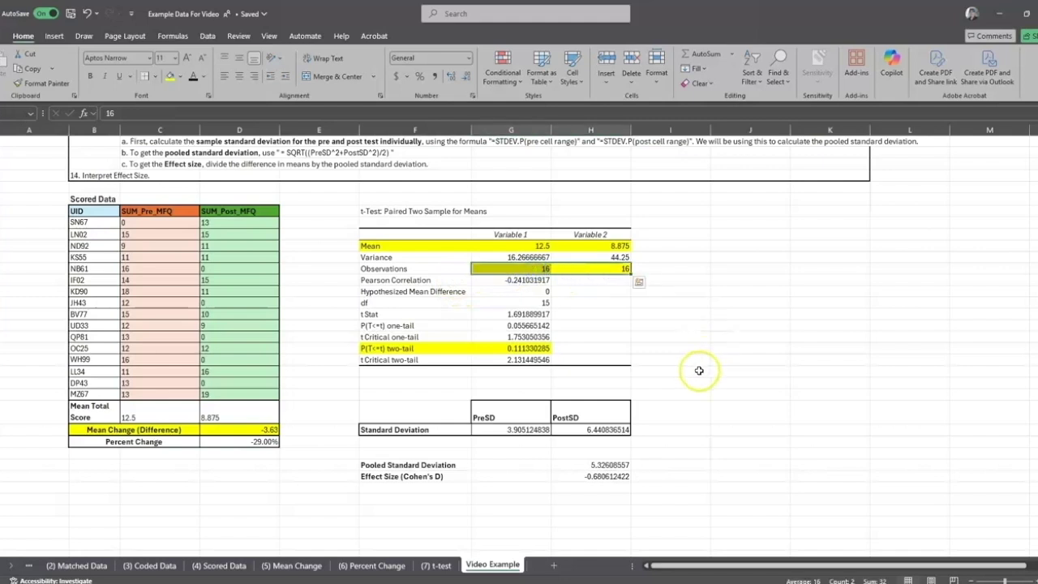